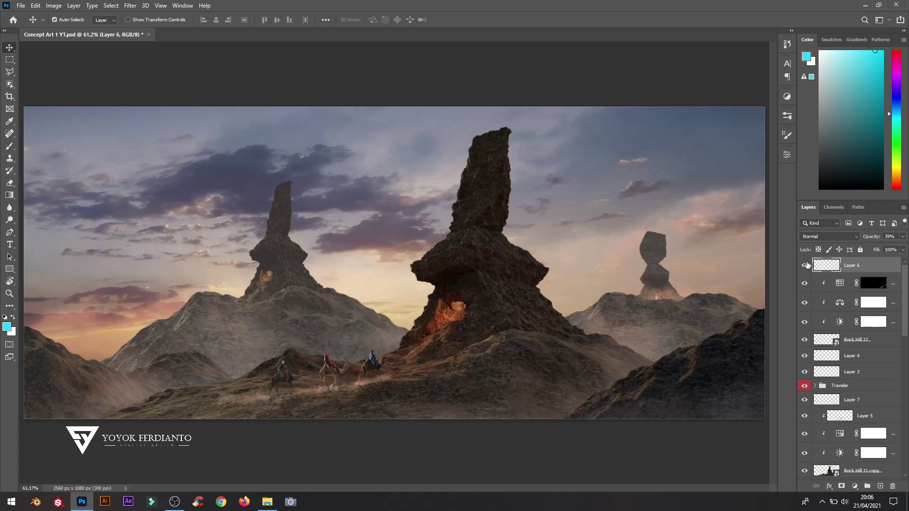
Hide every layer of the concept art, including the remaining Rock Hill 13 copy foreground hill and its adjustments
drag(804, 266, 801, 415)
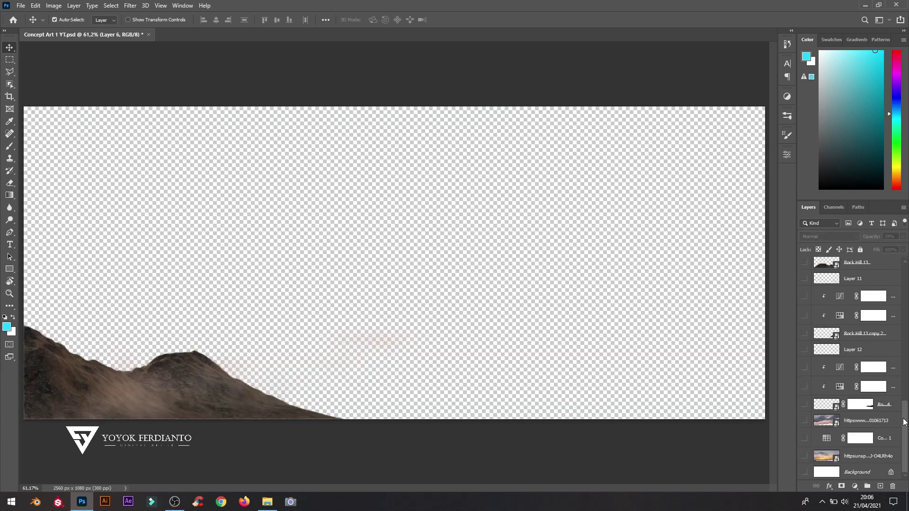
drag(905, 441, 905, 361)
drag(806, 320, 805, 375)
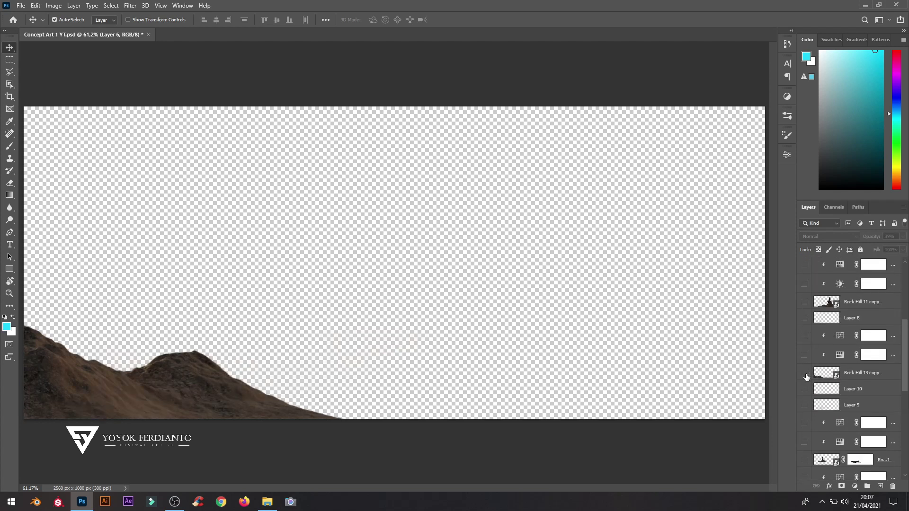
drag(905, 366, 907, 453)
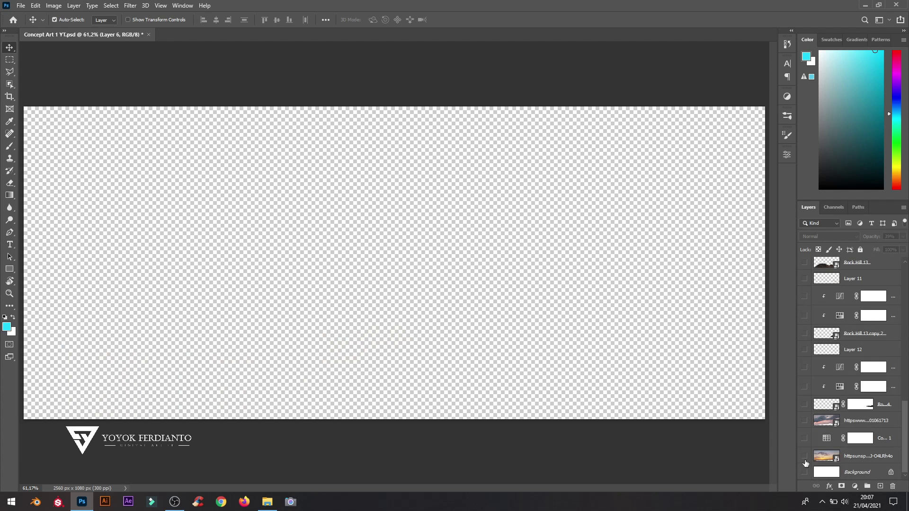
Show both sky images with the adjustment layer between them and scale them together to 121.75% so the sky fills the canvas
drag(805, 458, 806, 421)
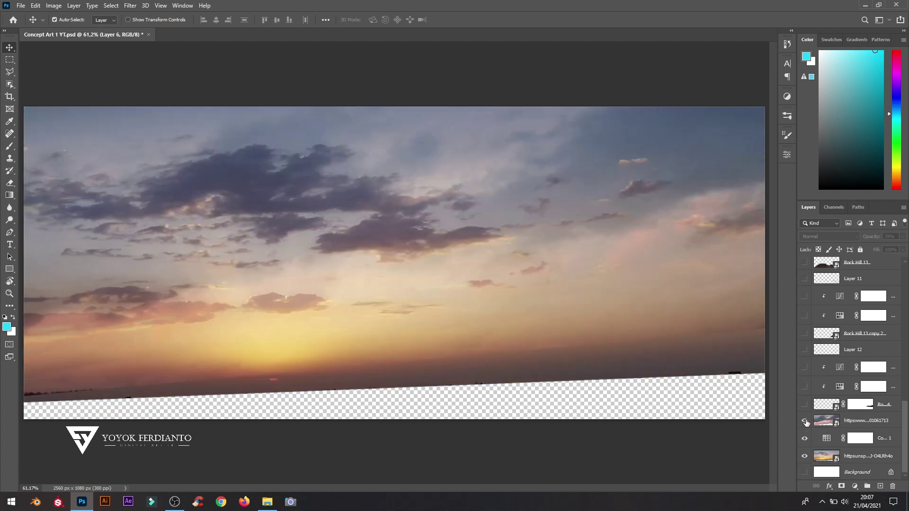
click(860, 422)
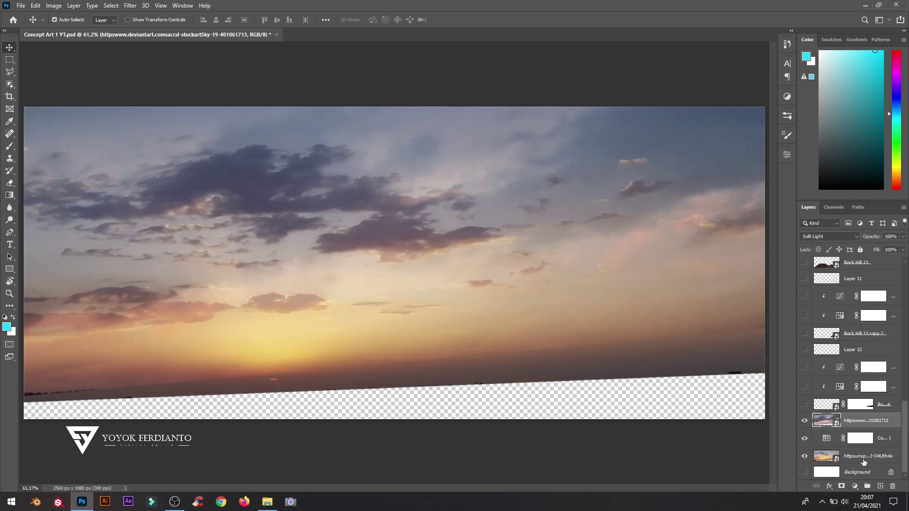
shift+click(863, 459)
key(ctrl)
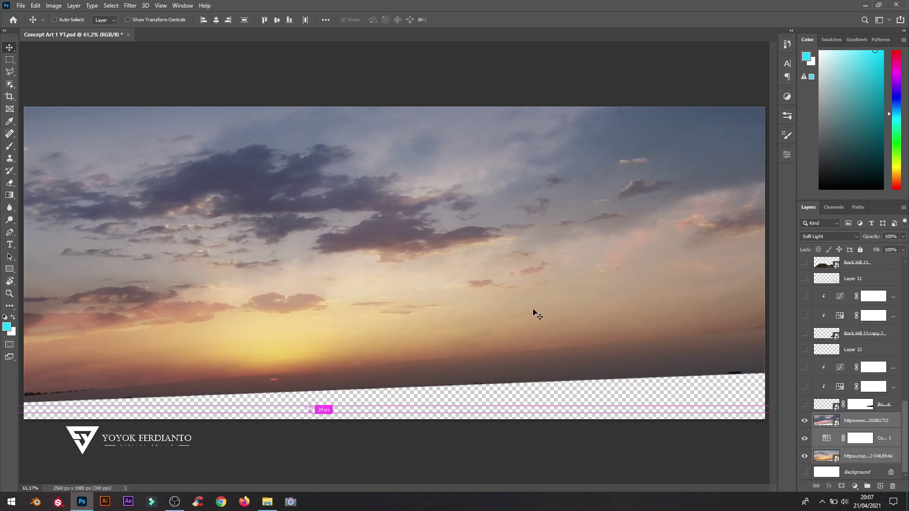
key(ctrl+t)
alt+click(517, 285)
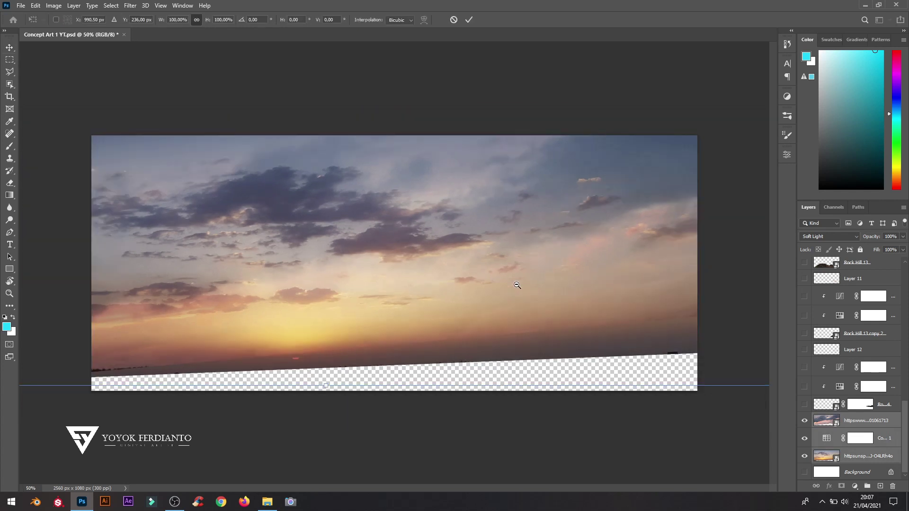
alt+click(517, 284)
alt+click(516, 285)
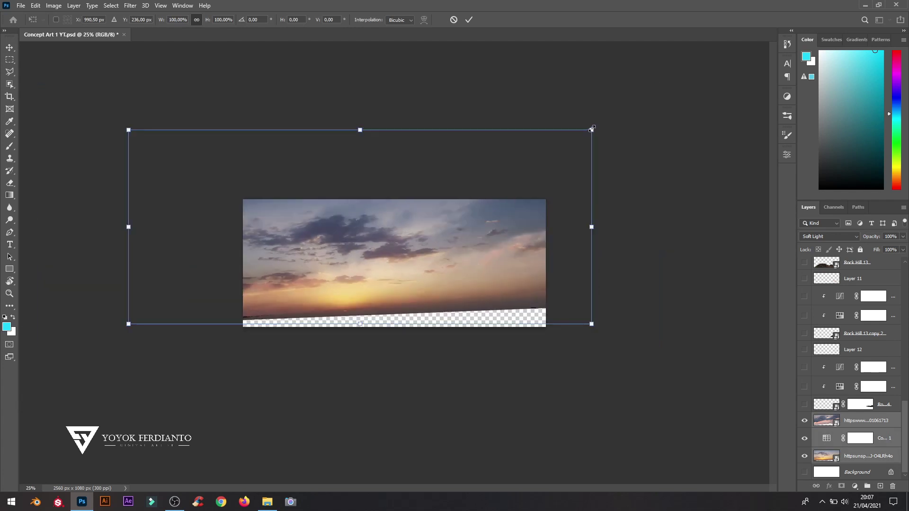
drag(591, 129, 642, 108)
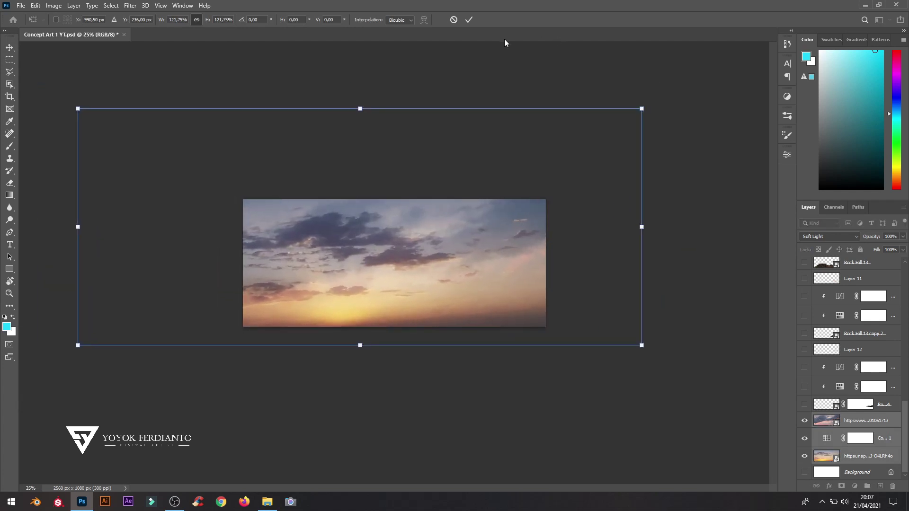
click(468, 20)
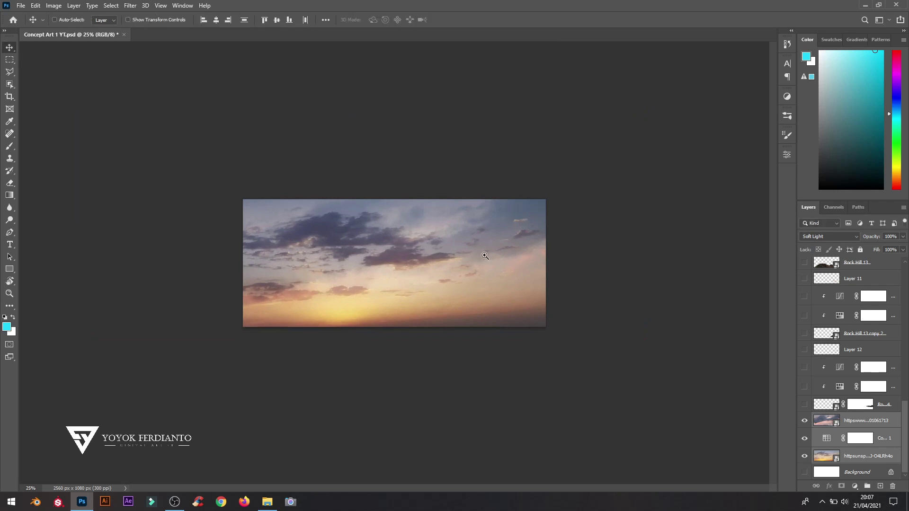
Save the sky as a PNG copy named 1 in the YT folder, using the large file size option
key(ctrl+plus)
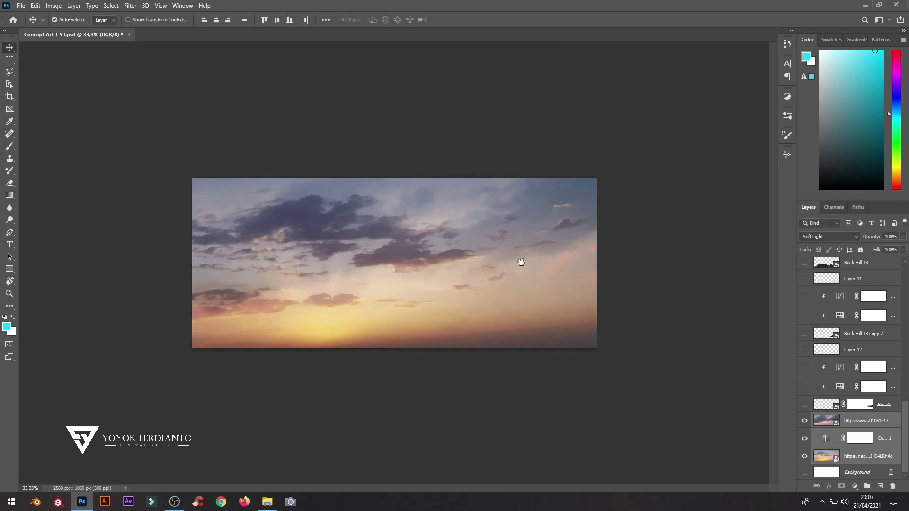
click(22, 5)
click(51, 120)
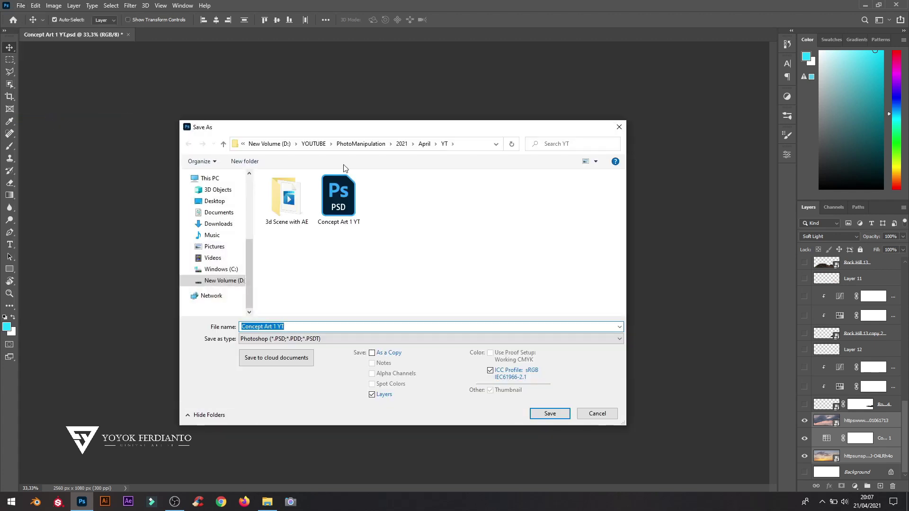
text(1)
click(303, 325)
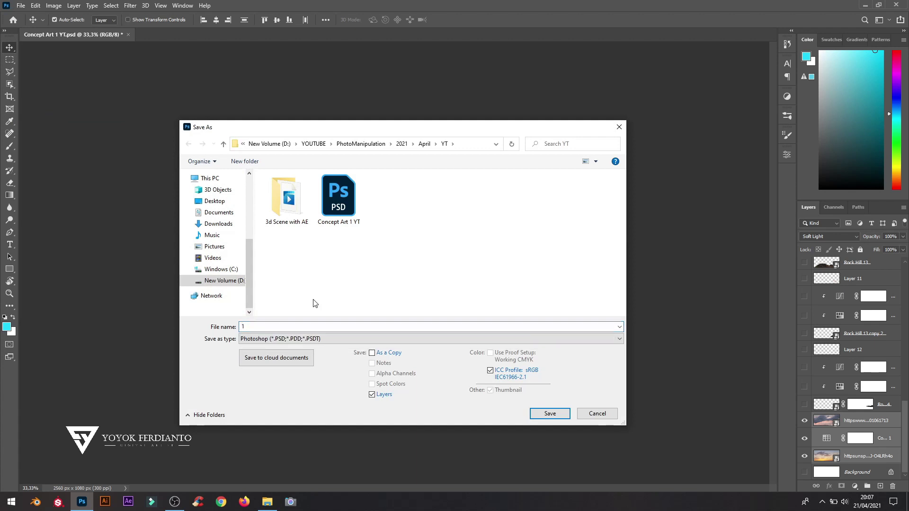
click(315, 339)
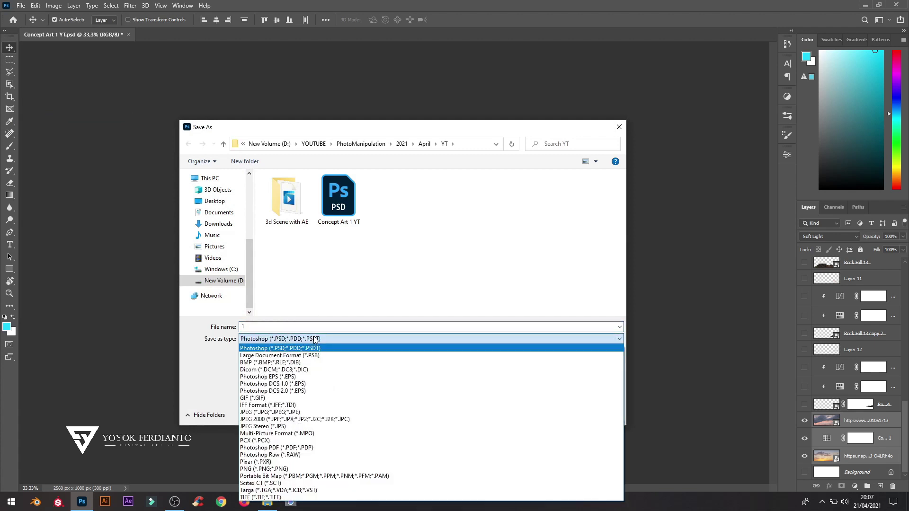
click(273, 469)
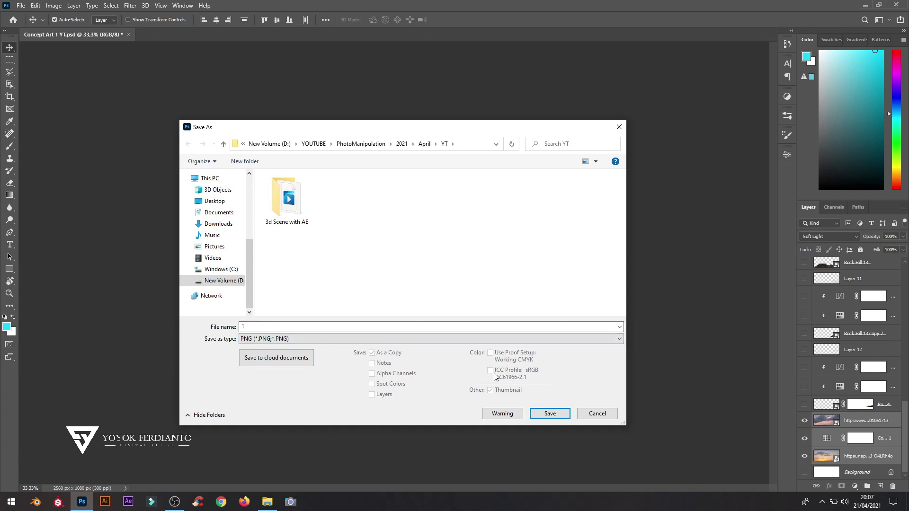
click(548, 415)
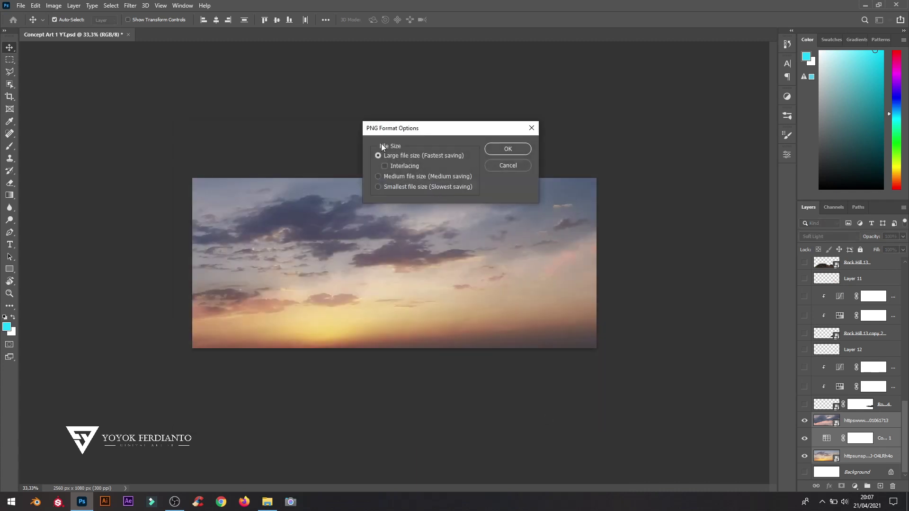
click(506, 150)
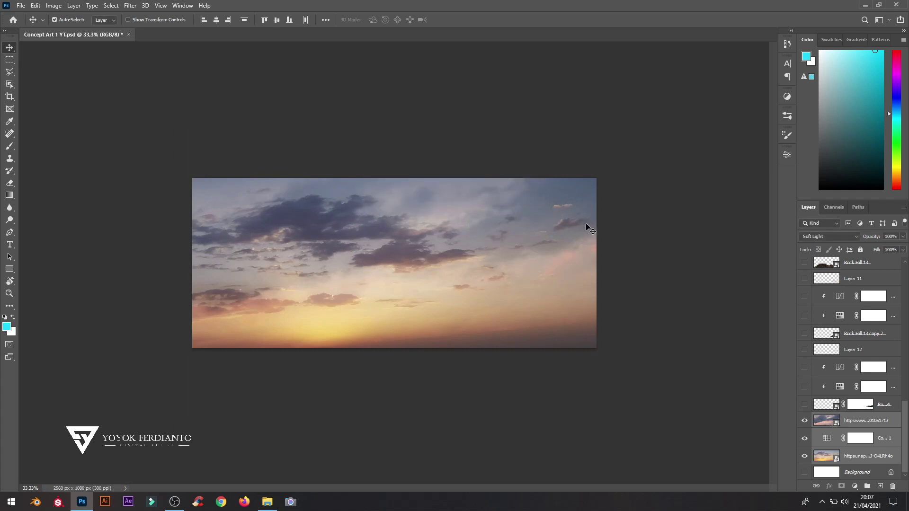
Hide the sky layers and show only the small distant rock tower with its two clipped adjustments
key(ctrl+plus)
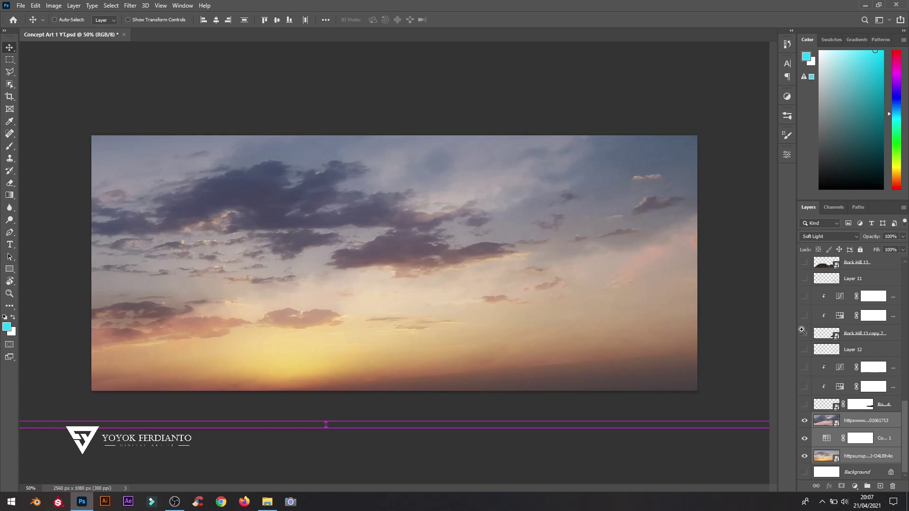
drag(804, 420, 805, 468)
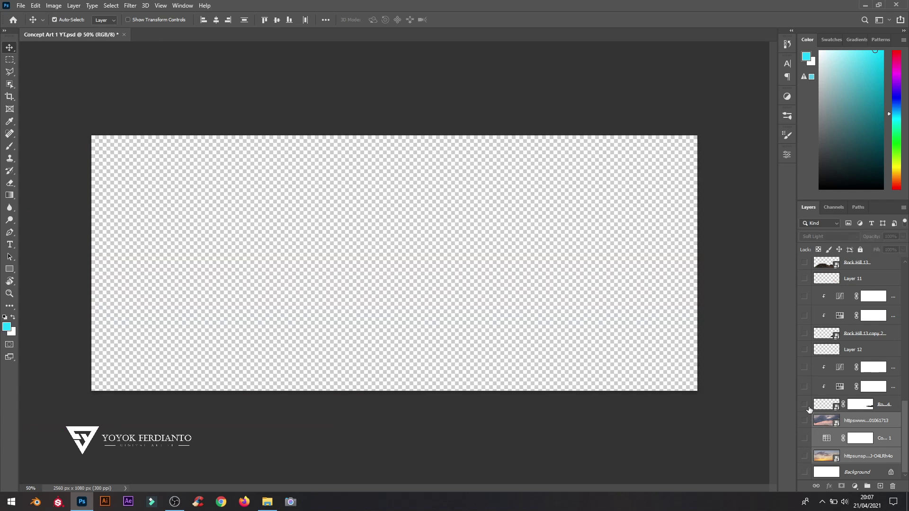
drag(806, 408, 805, 368)
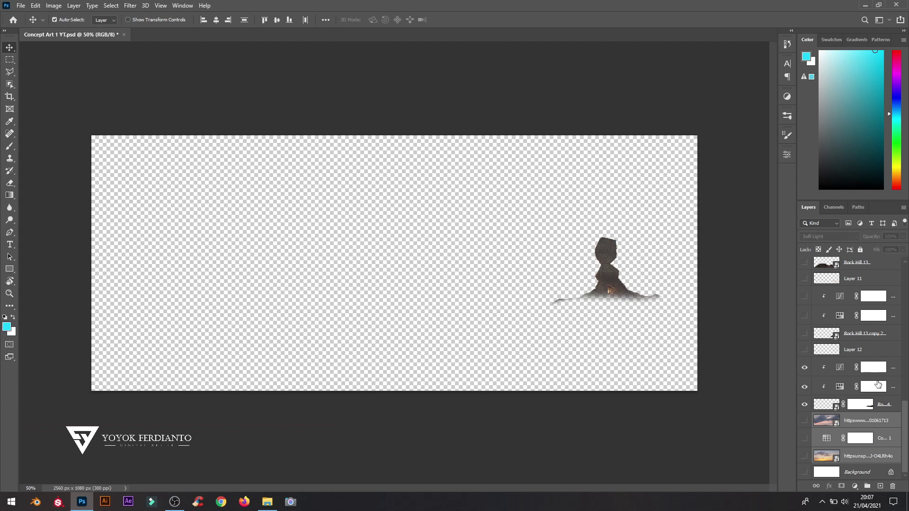
Save the isolated distant rock tower as a PNG copy named 2
click(20, 6)
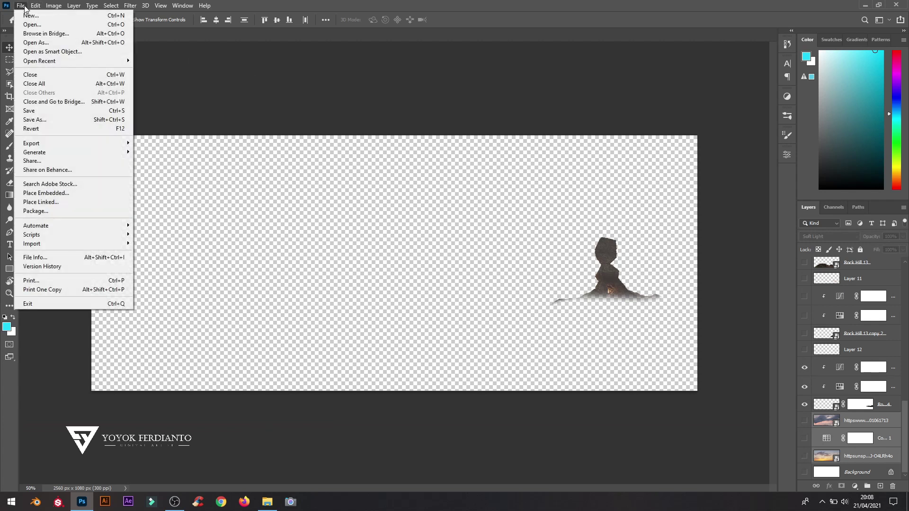
click(50, 121)
click(301, 338)
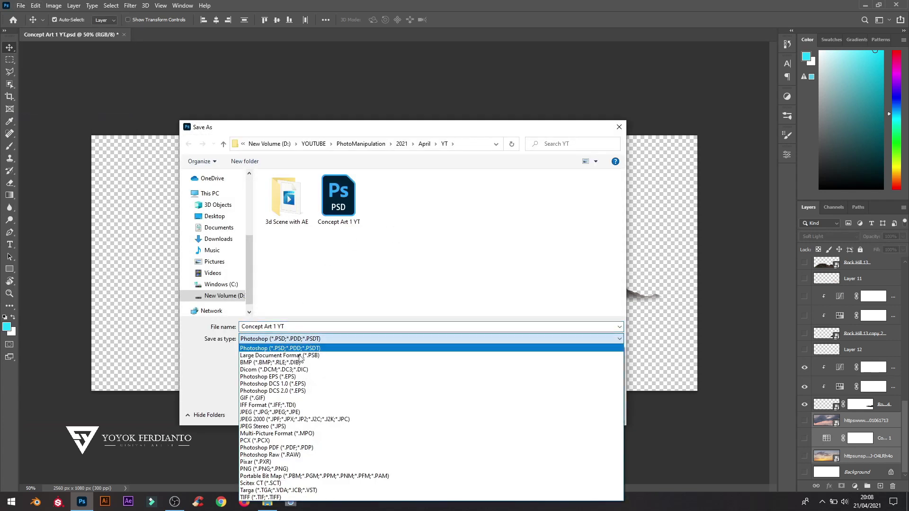
click(302, 462)
click(338, 204)
double_click(255, 328)
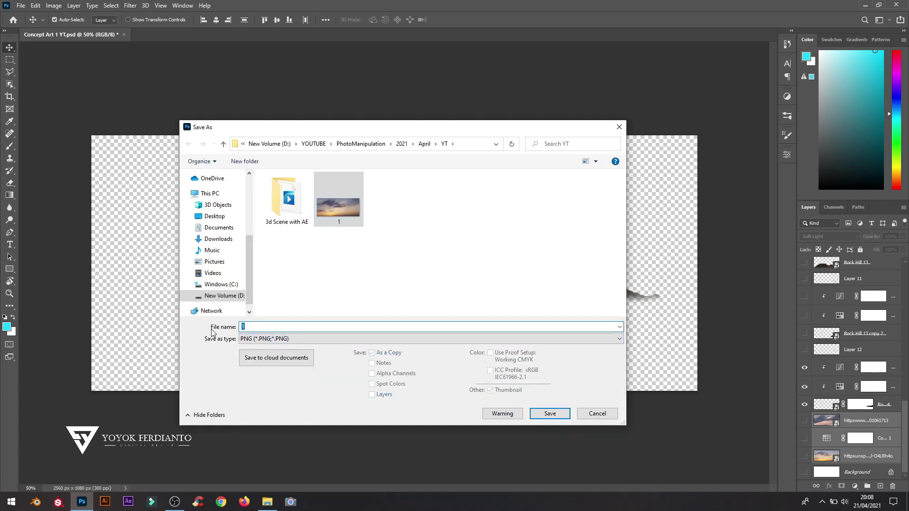
text(2)
click(550, 414)
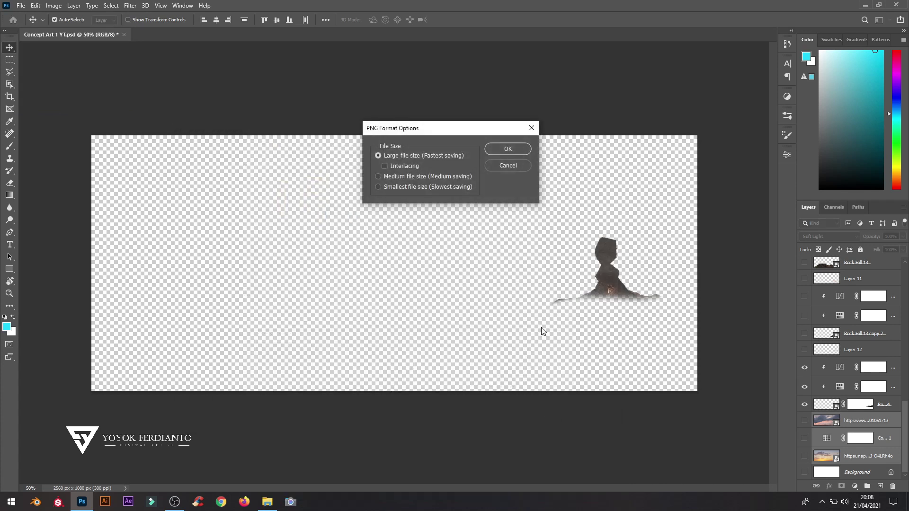
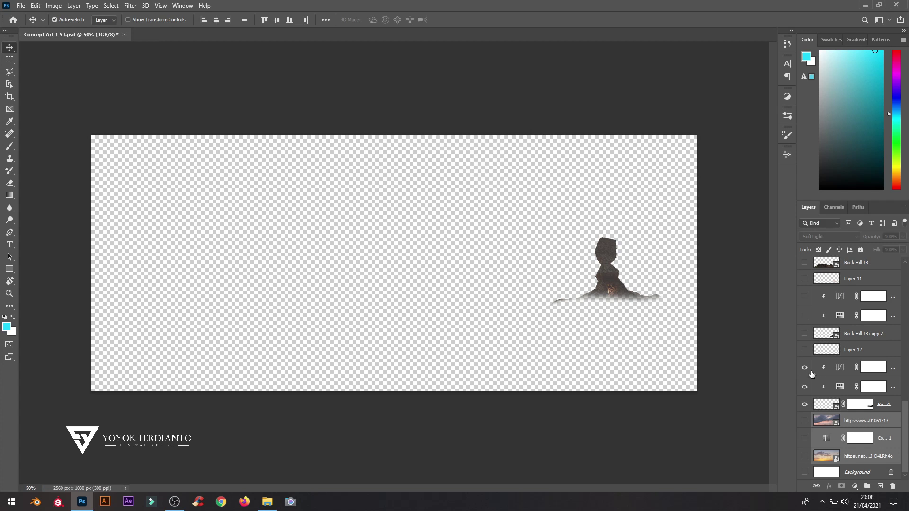
Hide the distant tower, then show and select Rock Hill 13 copy 2 with its two adjustments and Layer 12
click(804, 349)
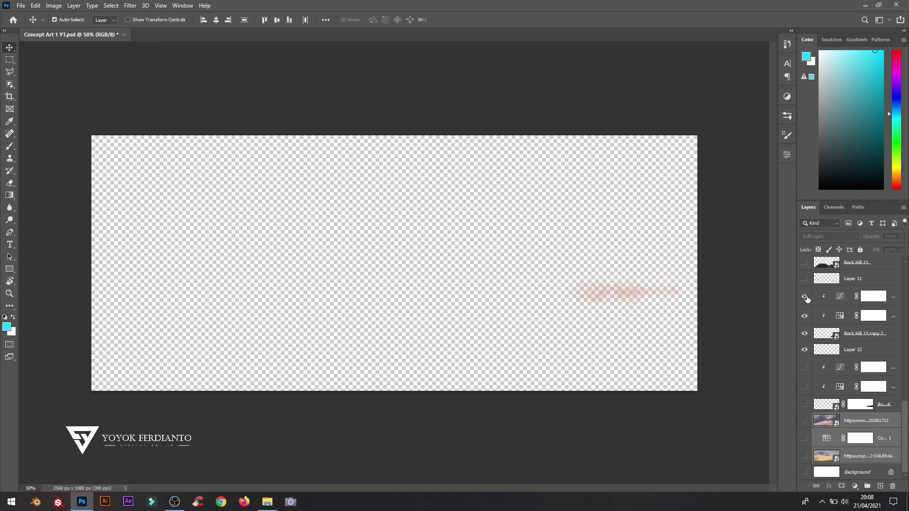
click(804, 296)
click(841, 298)
shift+click(869, 350)
Save the isolated Rock Hill 13 copy 2 hill and its haze as a separate image file
click(21, 5)
click(47, 118)
click(317, 339)
click(317, 411)
click(544, 412)
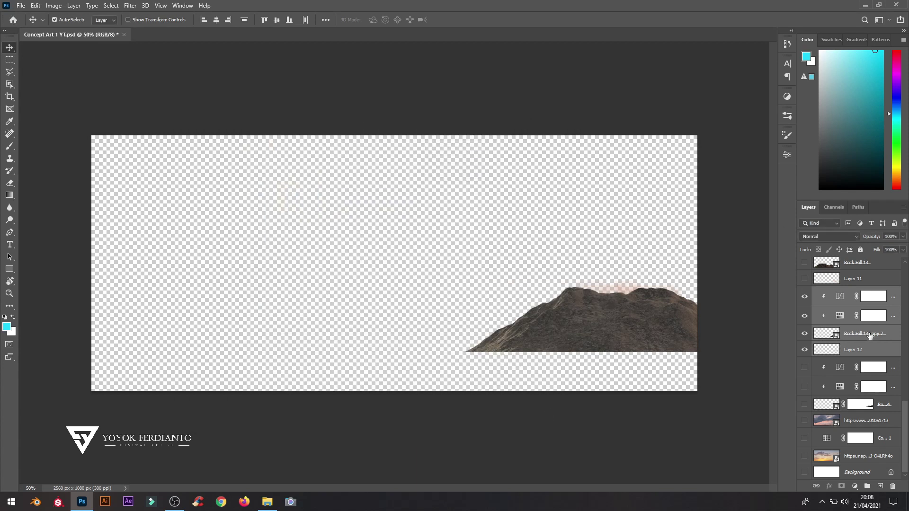
Hide the Rock Hill 13 copy 2 group and show Rock Hill 13 with its two adjustments and Layer 11
scroll(869, 335, up, 4)
drag(804, 360, 804, 415)
drag(804, 343, 804, 289)
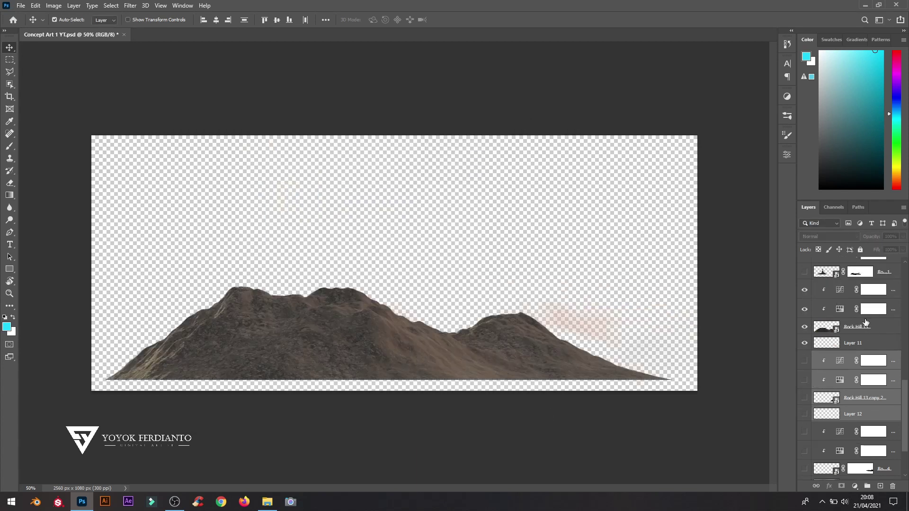
scroll(866, 323, up, 1)
Save the isolated Rock Hill 13 hill as a PNG copy named 3 with the large file size option
click(21, 5)
click(47, 119)
click(306, 339)
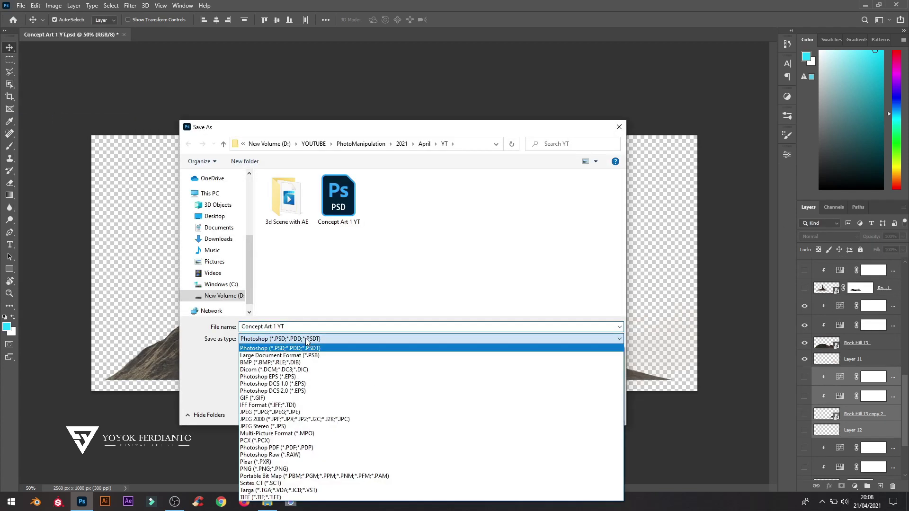
click(264, 468)
text(3)
click(547, 413)
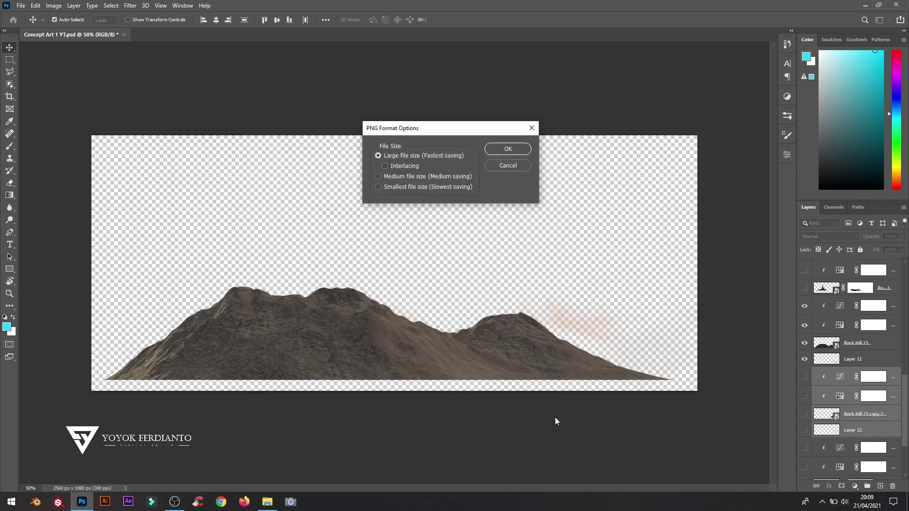
click(508, 148)
Hide Layer 11 and show the masked rock tower with its adjustments together with the Rock Hill 13 hill
scroll(833, 402, up, 3)
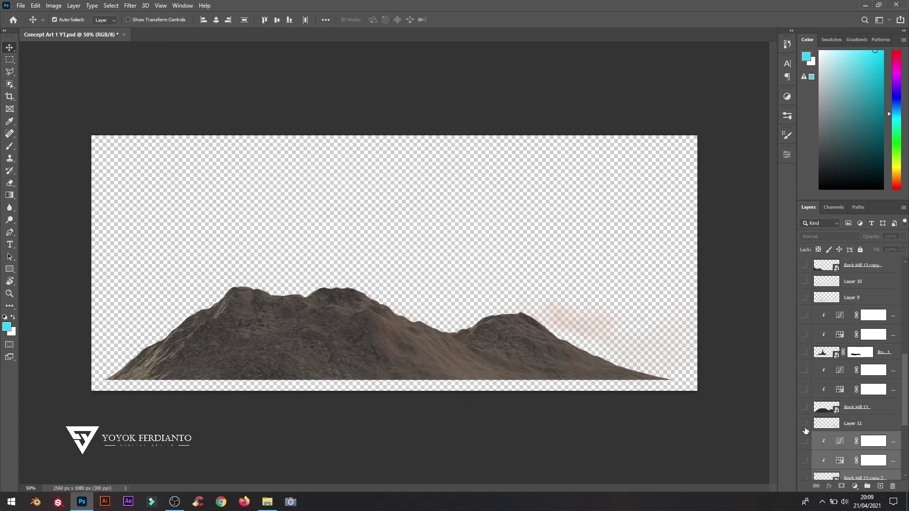
drag(804, 423, 804, 370)
drag(805, 352, 805, 316)
click(21, 5)
click(48, 119)
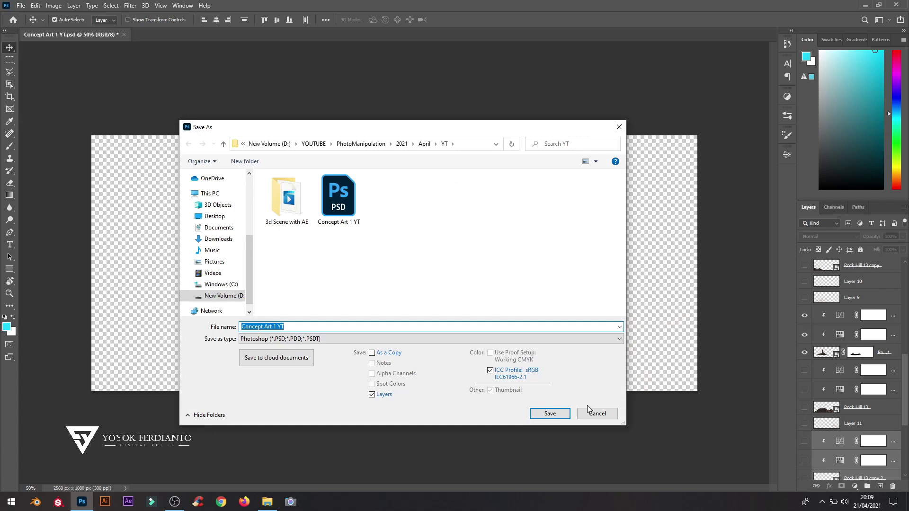
click(589, 411)
drag(805, 407, 804, 370)
Save the rock tower standing on the Rock Hill 13 hill as a separate image file
click(21, 5)
click(48, 119)
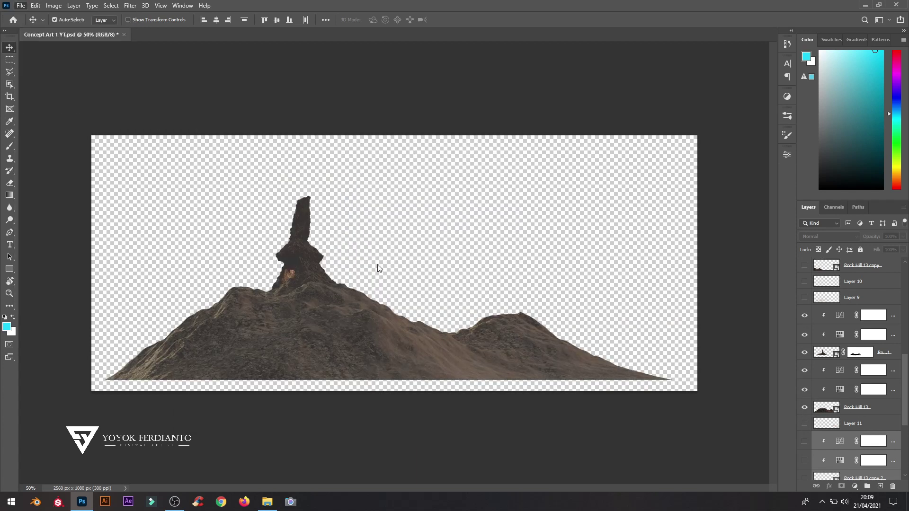
click(331, 336)
click(265, 428)
click(492, 199)
key(Return)
Hide the tower and hill layers and show Rock Hill 13 copy with its two adjustments, Layer 10 and Layer 9
click(861, 265)
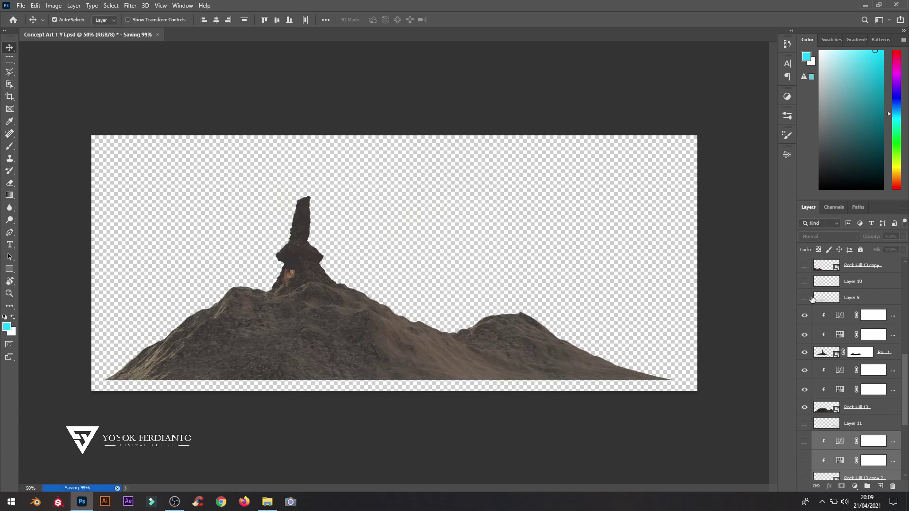
scroll(852, 355, up, 3)
alt+click(804, 345)
drag(804, 314, 804, 299)
Save the isolated Rock Hill 13 copy foreground hill and its haze as a separate image file
click(21, 5)
click(51, 118)
click(367, 338)
click(265, 427)
click(494, 198)
click(550, 413)
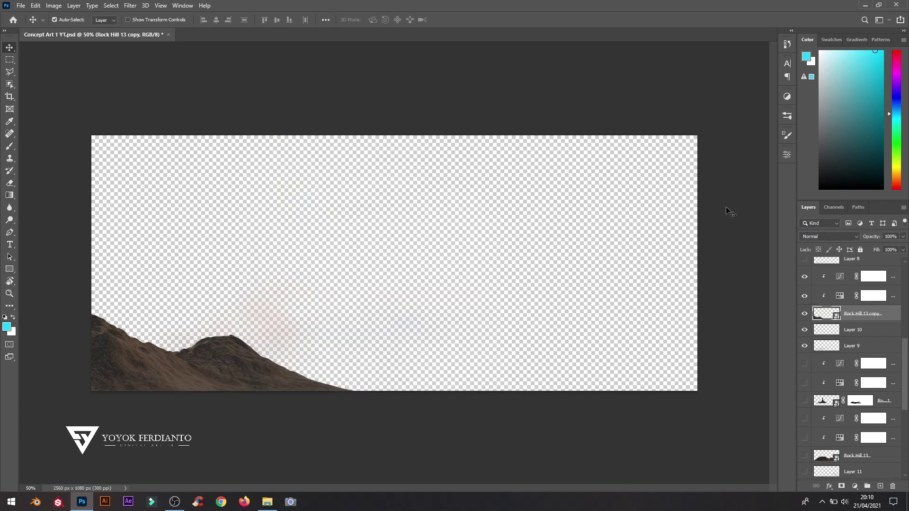
Hide the Rock Hill 13 copy hill and its haze, and show Rock Hill 11 copy with its adjustments, Layer 5, Layer 7 and Layer 8
scroll(842, 355, up, 3)
alt+click(805, 340)
drag(805, 340, 806, 302)
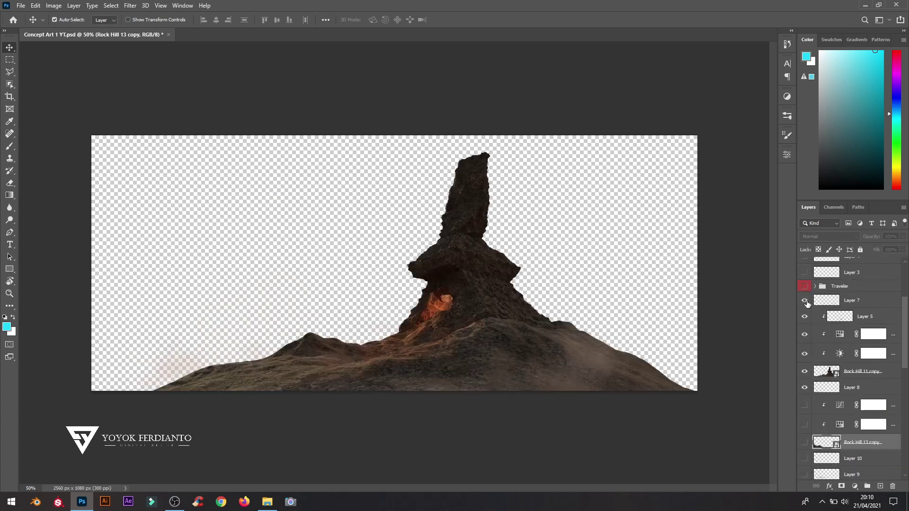
Save the isolated large rock tower as a PNG image named 6
click(21, 5)
click(51, 118)
click(367, 339)
click(265, 428)
click(547, 199)
click(550, 414)
Hide the large rock tower's layers and show only the Traveler group with Layer 3 and Layer 4
scroll(842, 355, up, 2)
drag(805, 332, 804, 473)
drag(804, 304, 804, 272)
scroll(859, 337, up, 1)
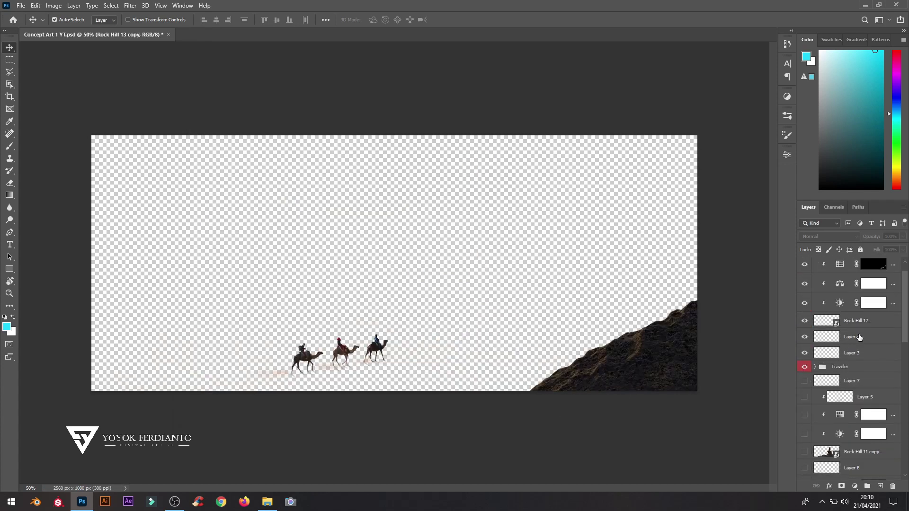
click(804, 321)
Save the isolated camel travelers and their dust as a PNG image named 7
click(21, 5)
click(52, 118)
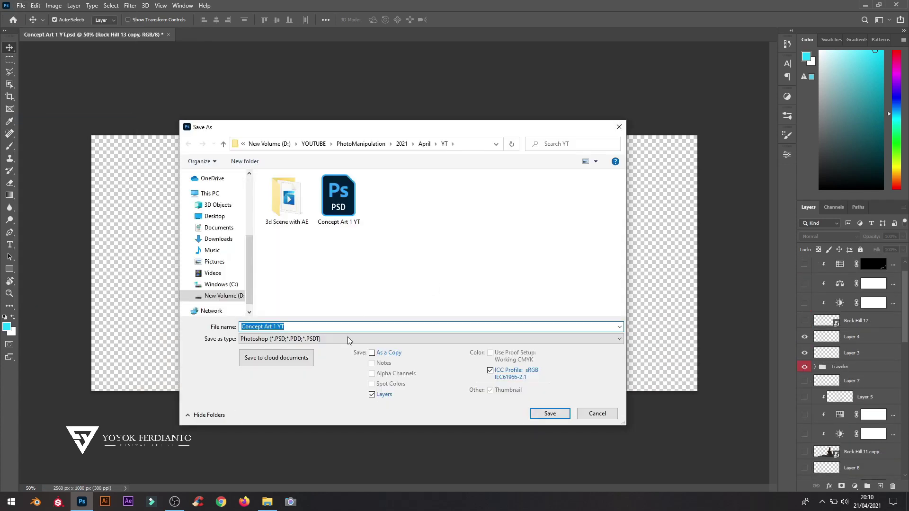
click(599, 208)
click(550, 413)
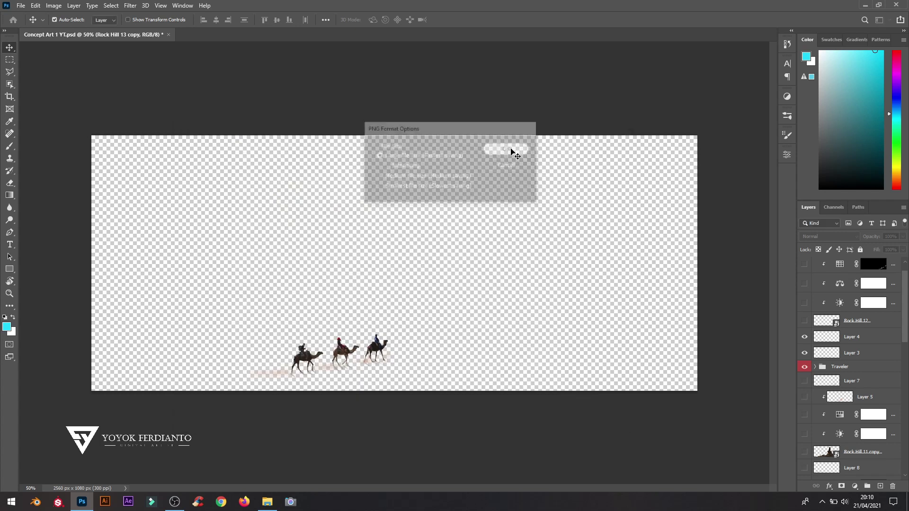
click(511, 148)
Hide the Traveler group, Layer 3 and Layer 4, and show Rock Hill 12 with its adjustments and Layer 6
scroll(807, 361, up, 1)
drag(804, 368, 804, 382)
scroll(807, 361, up, 1)
drag(804, 340, 804, 265)
Save the isolated Rock Hill 12 foreground slope as a PNG image named 8
click(21, 5)
click(51, 119)
click(341, 339)
click(355, 361)
click(287, 242)
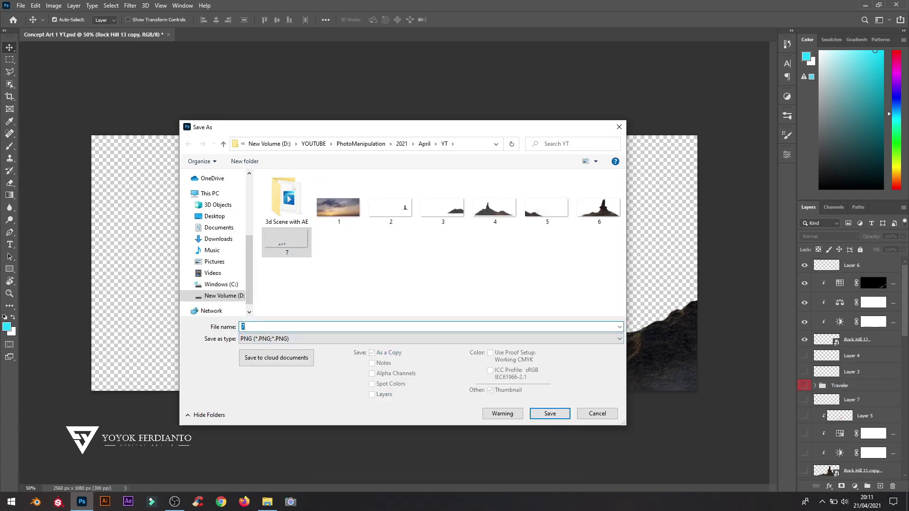
click(550, 413)
click(509, 151)
Switch to After Effects and create a 2560 x 1080 px composition at 29.97 fps with a 20-second duration
click(124, 501)
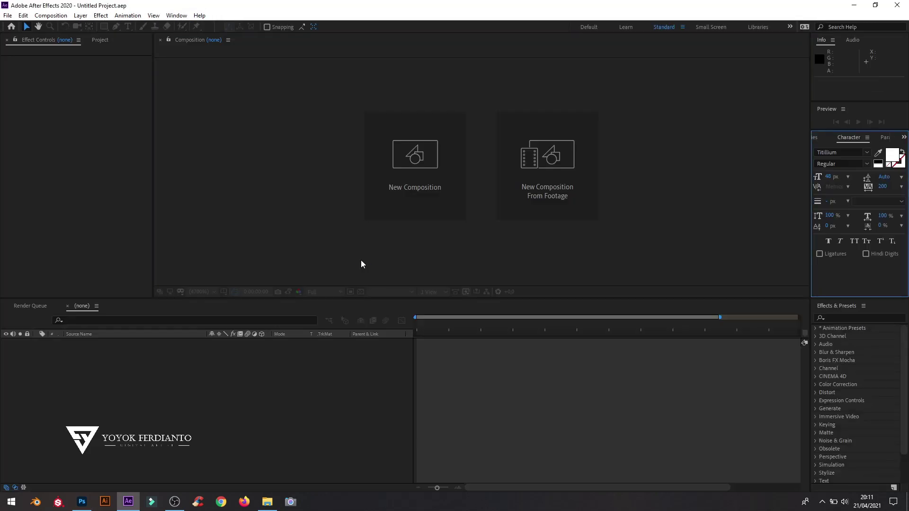
click(415, 153)
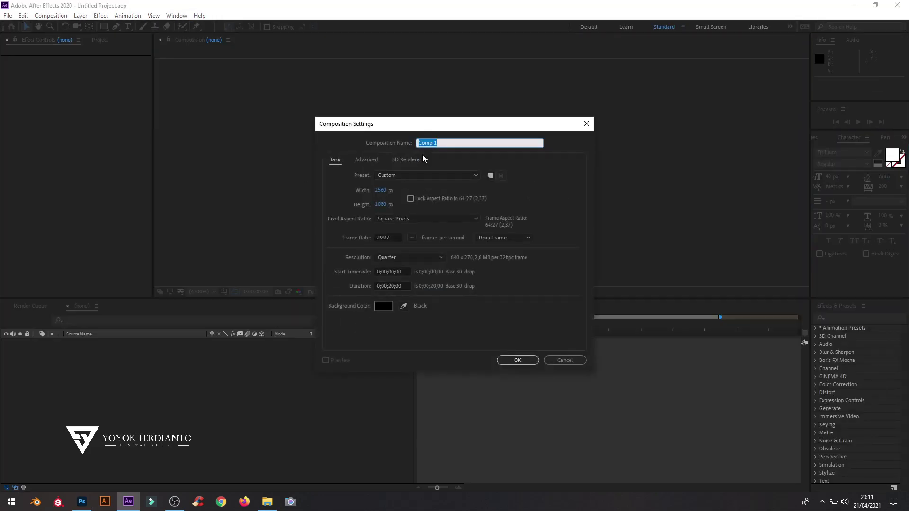
click(382, 191)
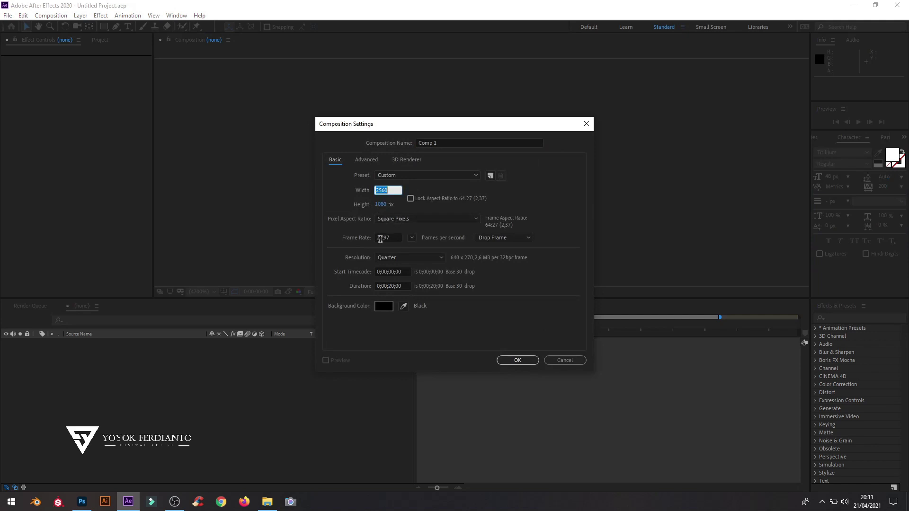
click(515, 360)
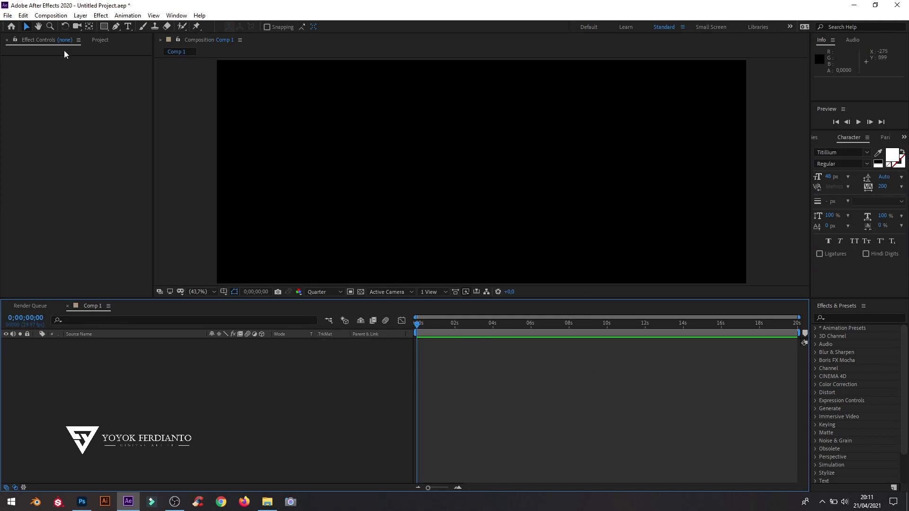
Import the PNG images 1 to 8 from the 3d Scene with AE folder into the project as footage
click(63, 78)
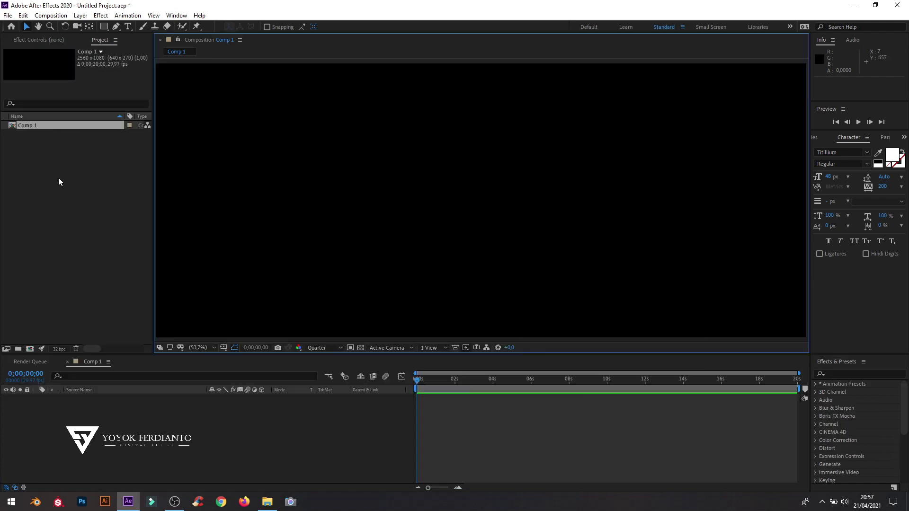
click(57, 179)
right_click(42, 168)
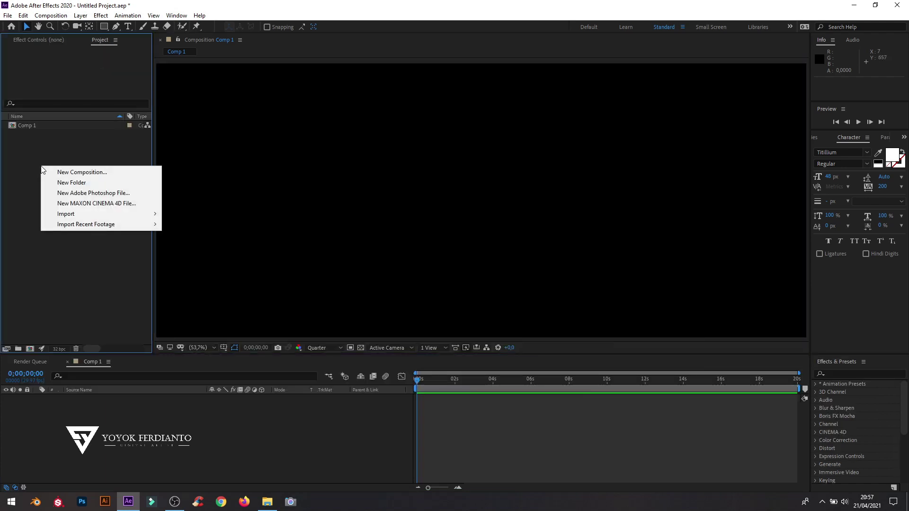
mouse_move(125, 215)
click(212, 216)
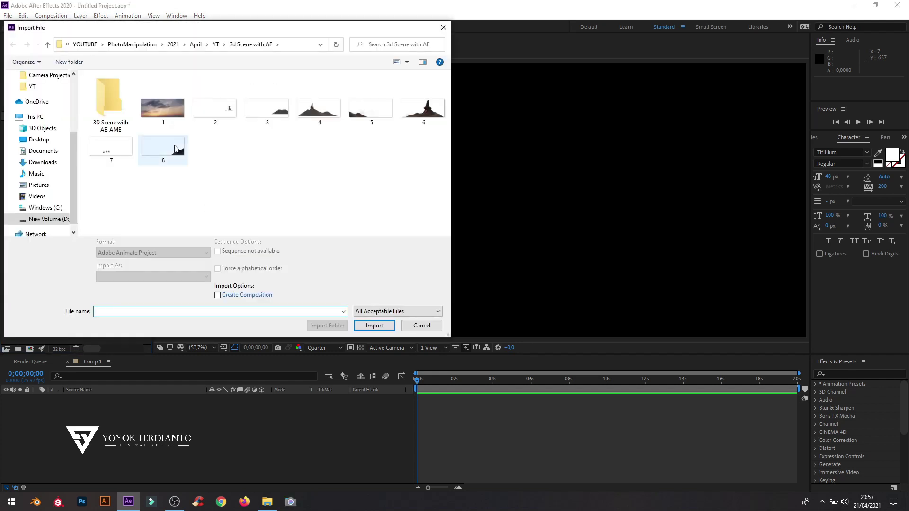
click(162, 108)
shift+click(162, 149)
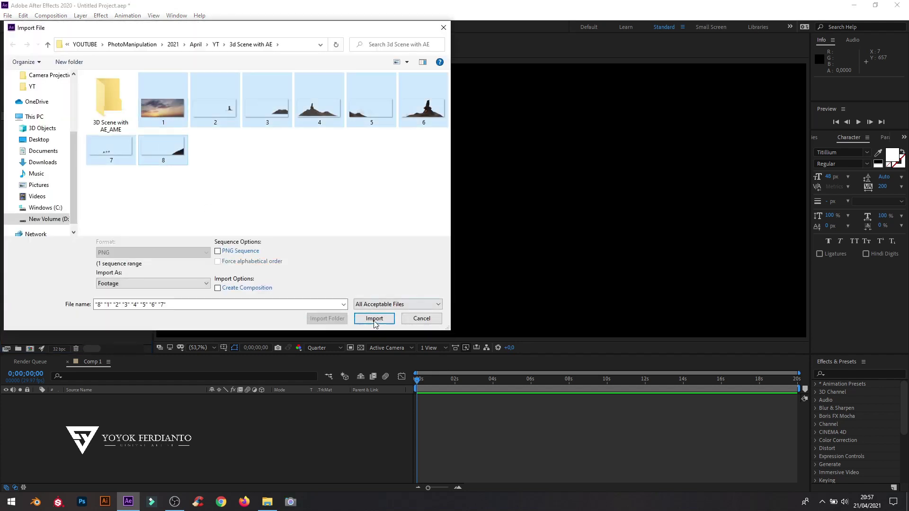
click(374, 318)
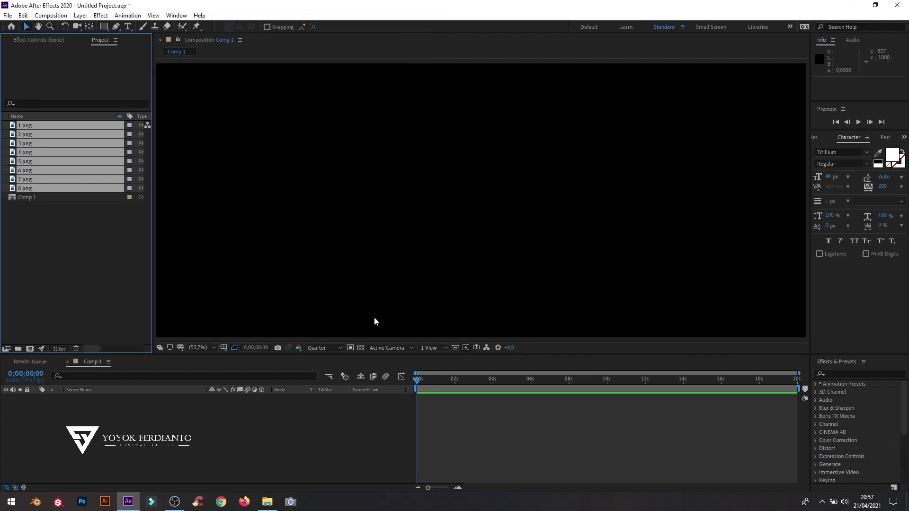
Stack the images in the timeline from 1.png at the back to 8.png in front, and make all eight layers 3D
click(47, 247)
click(34, 126)
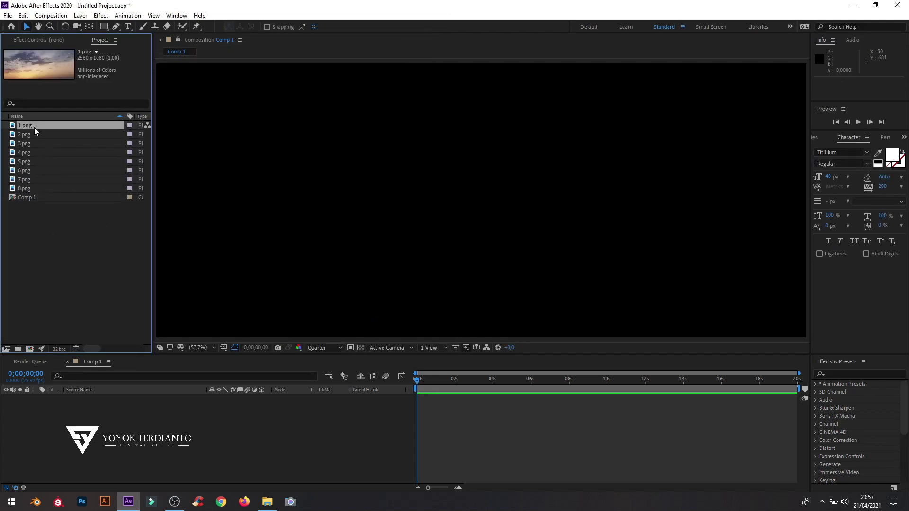
drag(34, 130, 79, 403)
drag(30, 137, 87, 400)
drag(24, 152, 80, 399)
drag(23, 170, 79, 400)
drag(24, 188, 79, 399)
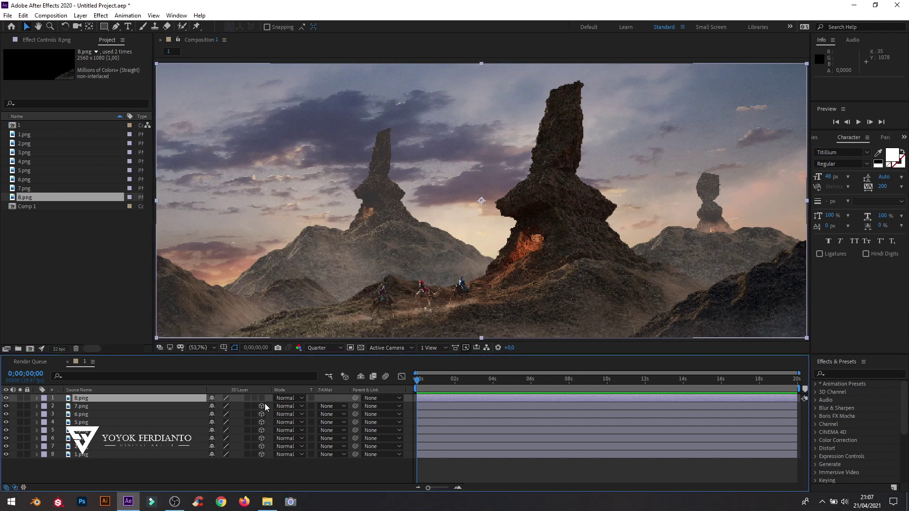
drag(262, 398, 261, 455)
Add a two-node camera to the composition using the 50mm preset
right_click(240, 460)
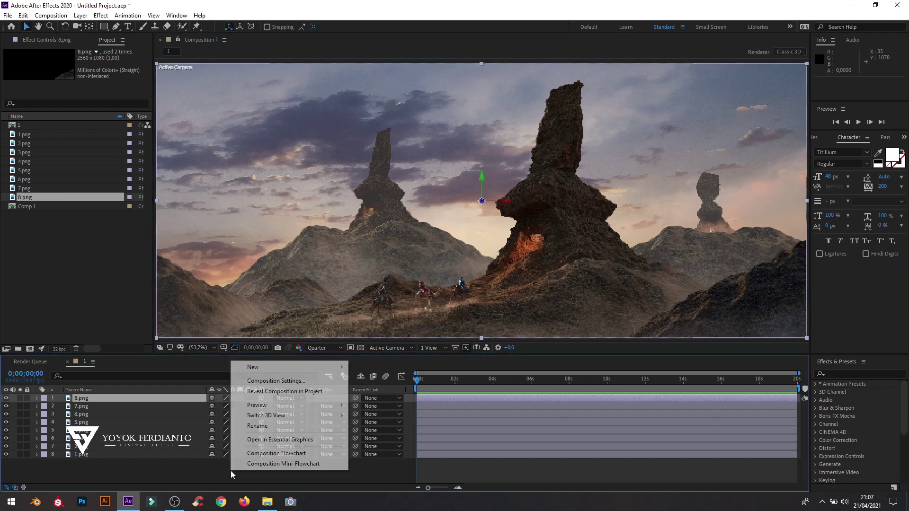
mouse_move(262, 367)
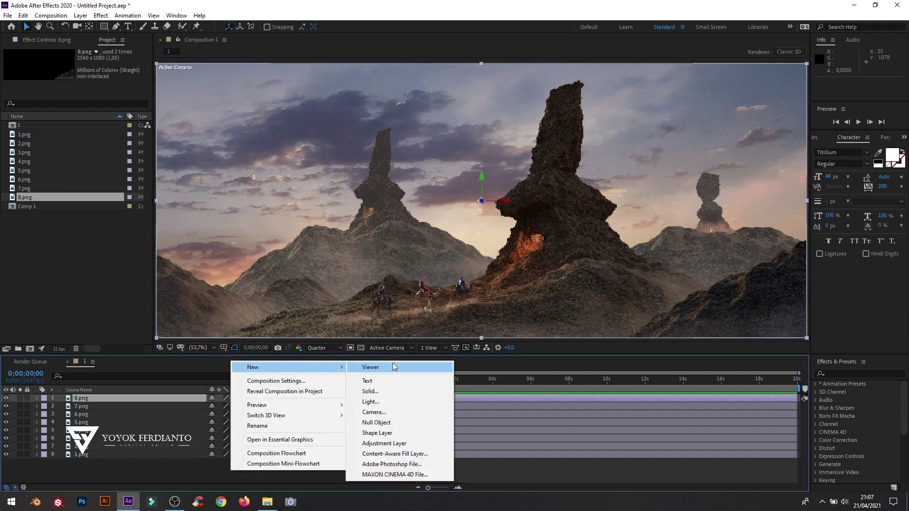
click(386, 413)
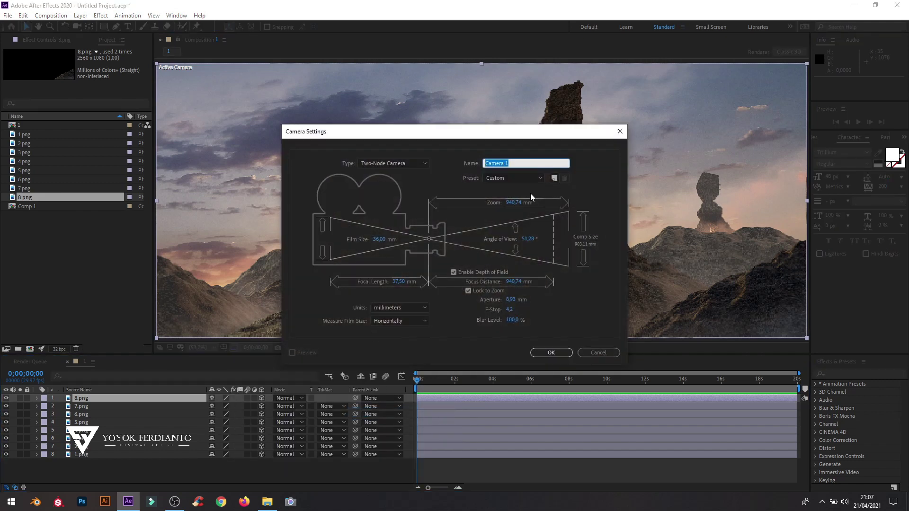
click(525, 177)
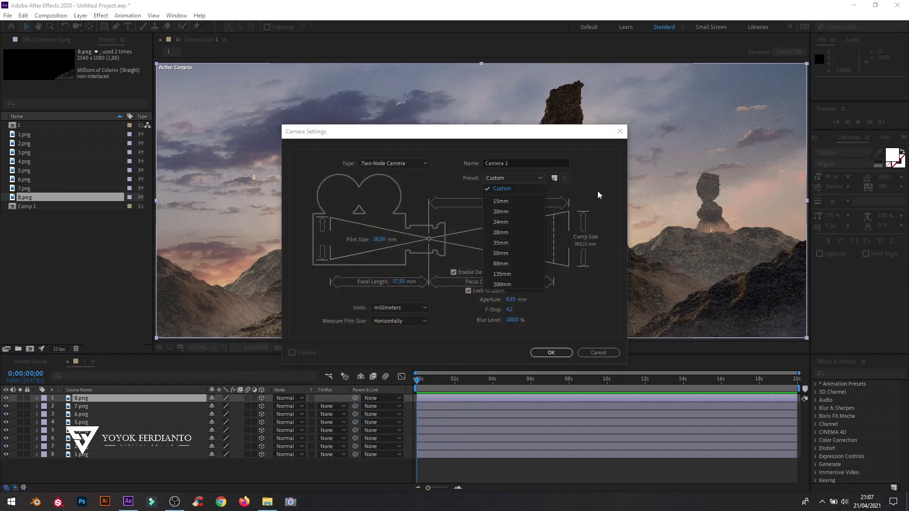
click(519, 254)
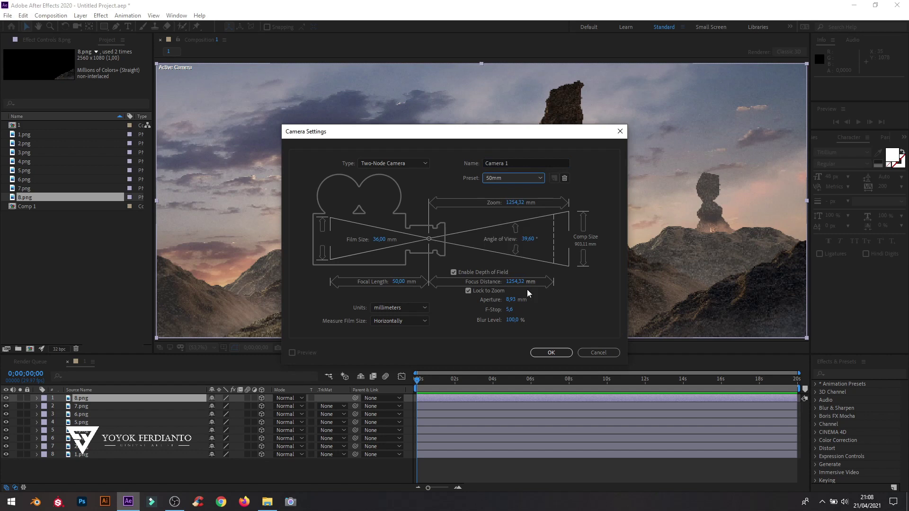
click(551, 352)
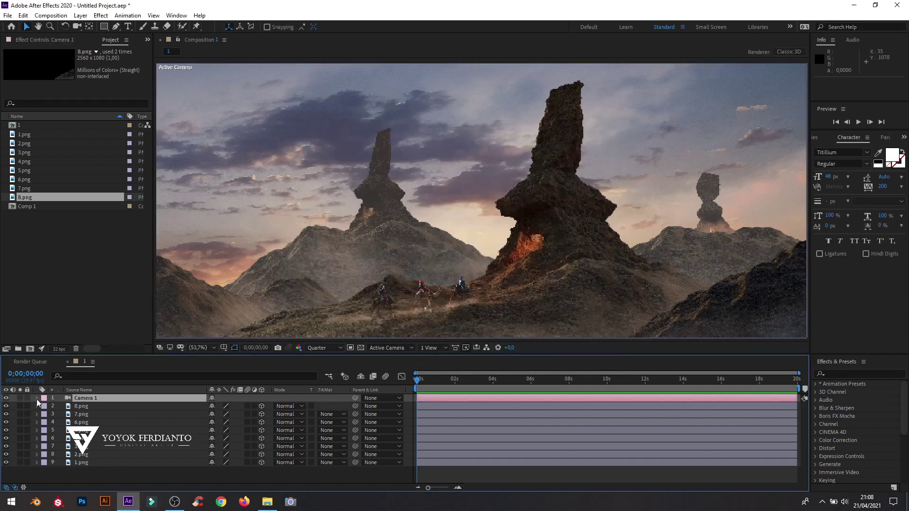
Split the composition viewer into two side-by-side views and undo the camera's creation
click(438, 349)
click(444, 377)
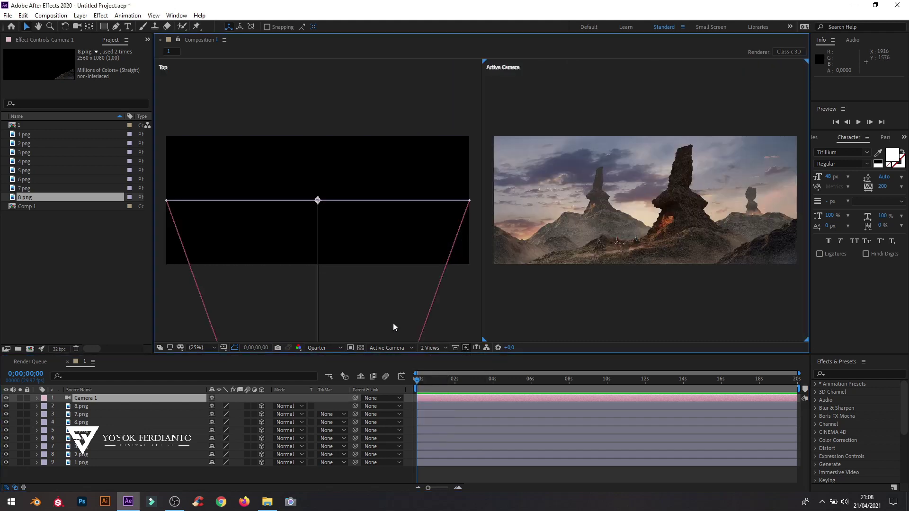
key(ctrl+z)
Set the first of the two composition views to Left, keeping the other on Active Camera
click(405, 348)
click(407, 361)
click(368, 315)
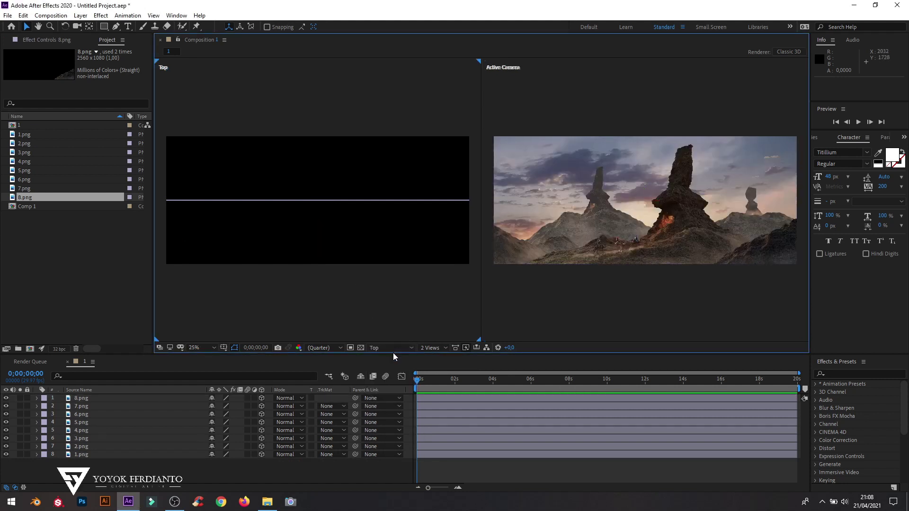
click(395, 347)
click(393, 379)
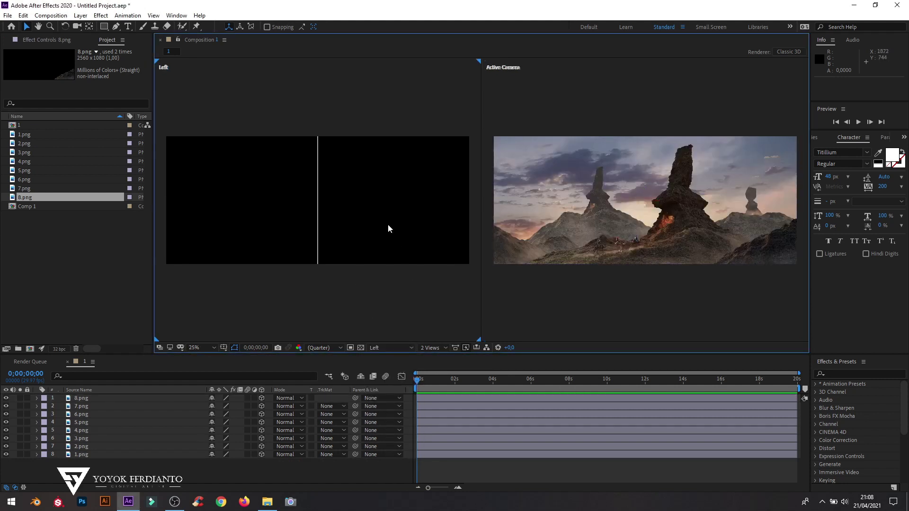
Push the sky layer 1.png back to Z position 1104 and tilt its X orientation to 12°
click(116, 454)
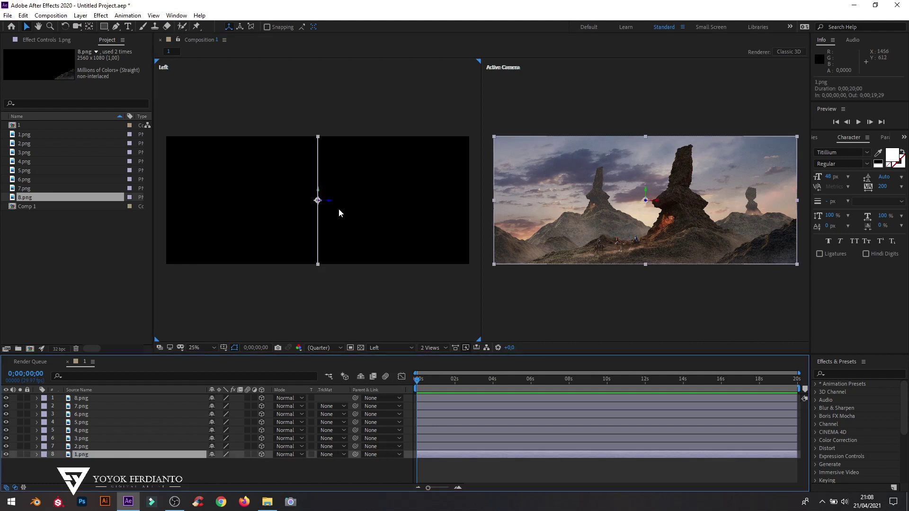
drag(328, 201, 206, 203)
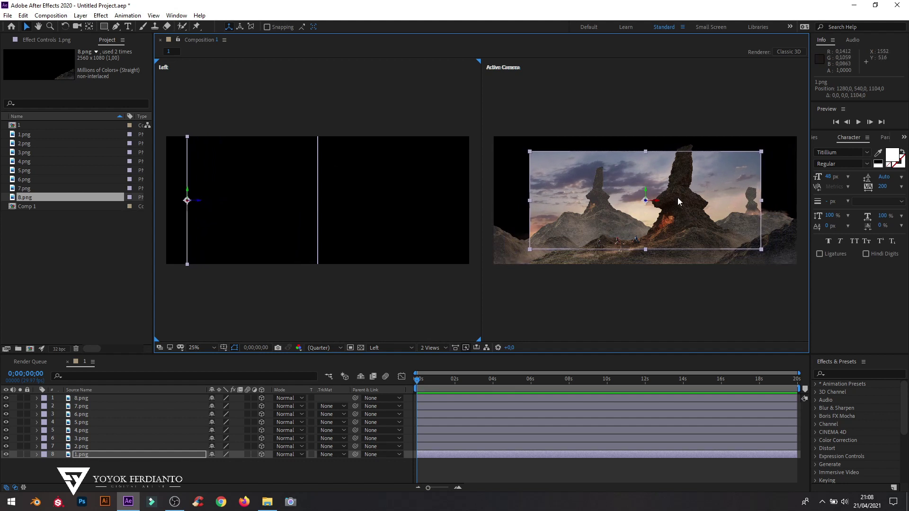
click(65, 28)
drag(653, 213, 656, 202)
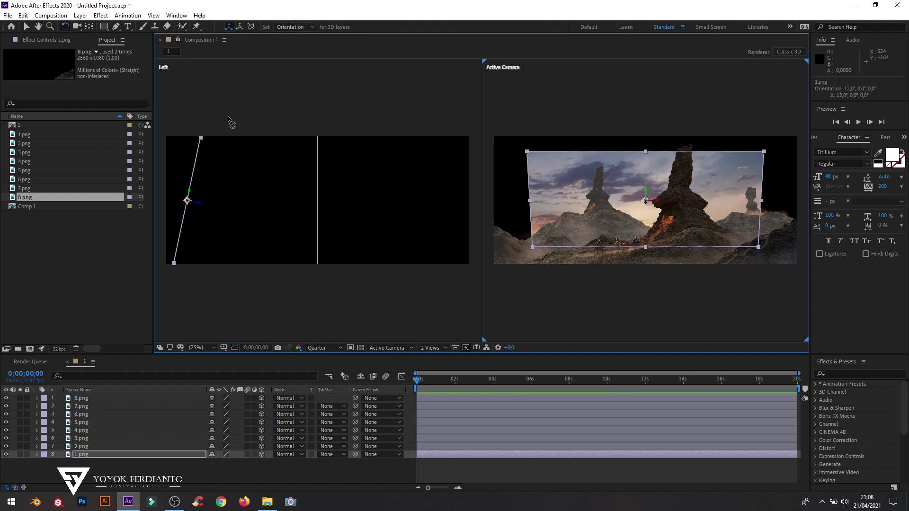
Move layers 2.png and 3.png back together to Z position 624
click(81, 446)
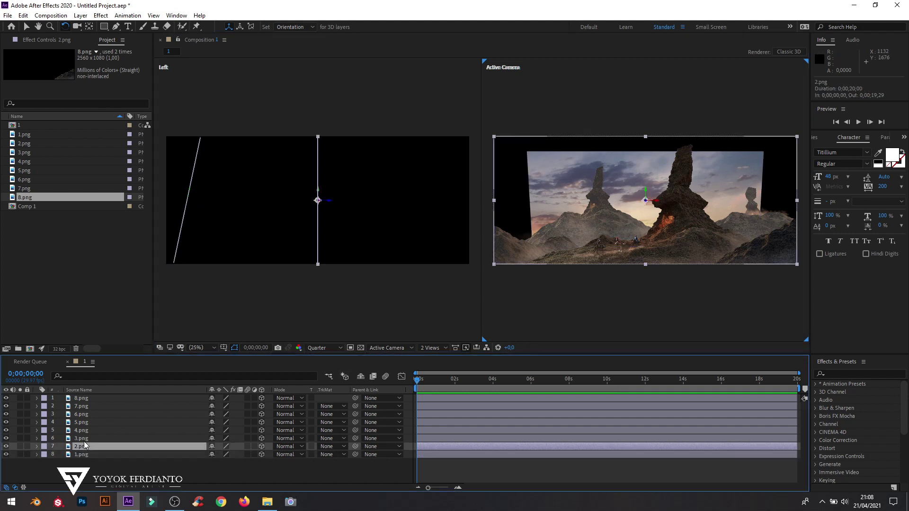
ctrl+click(81, 438)
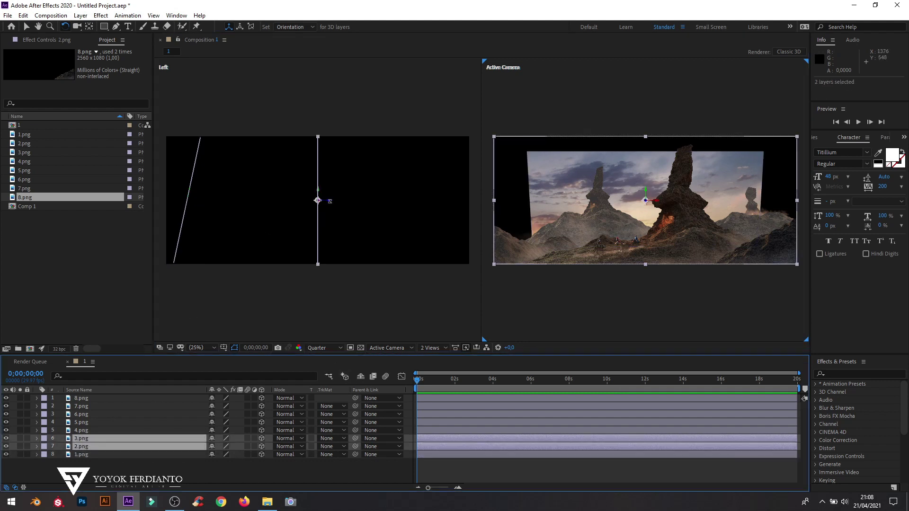
click(27, 29)
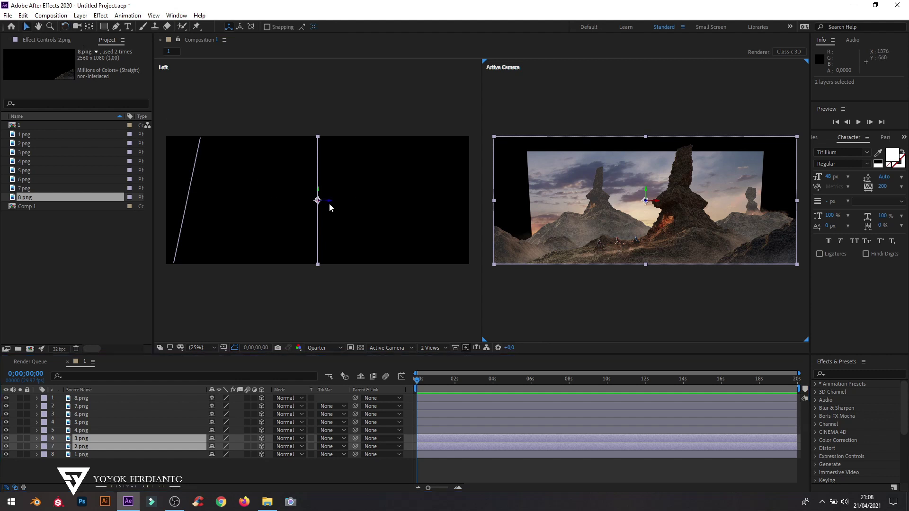
drag(329, 203, 255, 200)
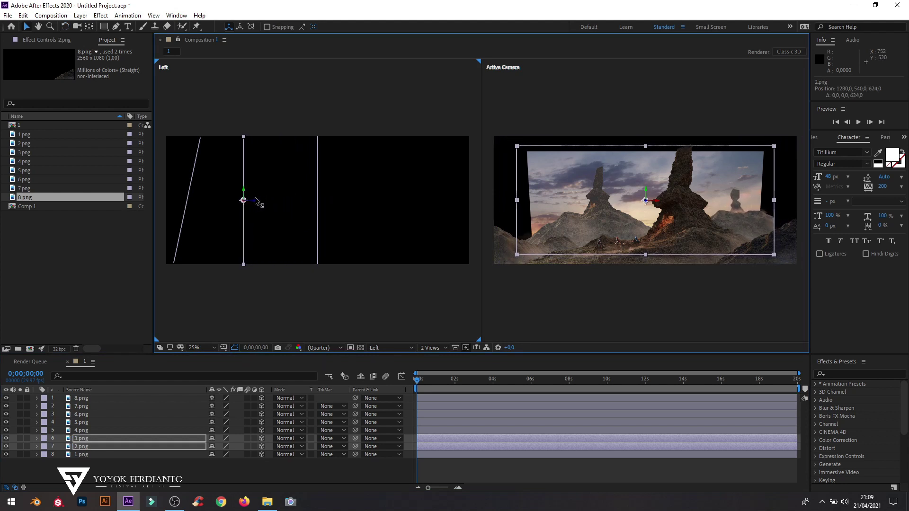
Move layer 4.png back in depth to Z position 400
click(116, 432)
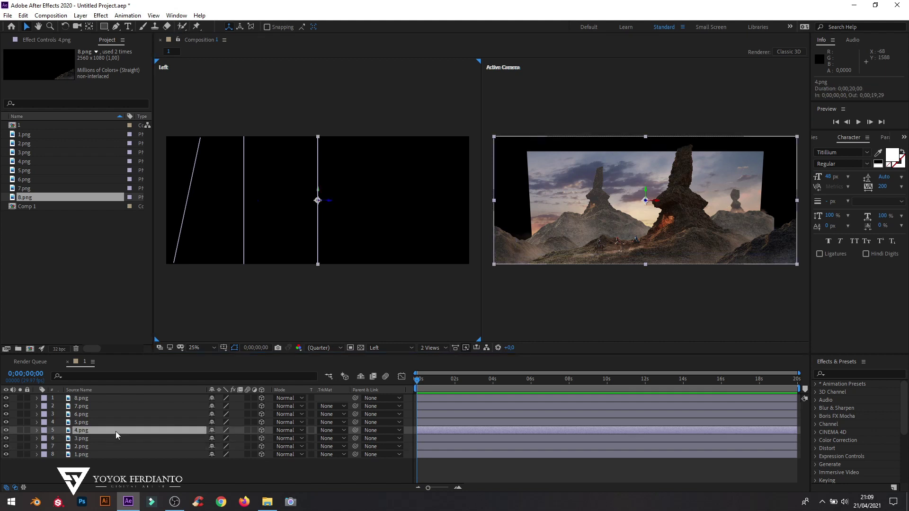
drag(330, 204, 283, 203)
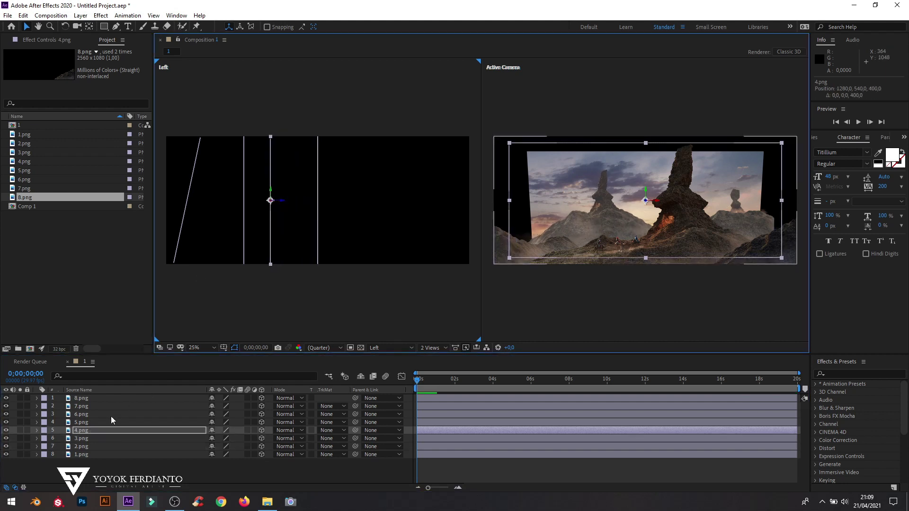
Move layer 5.png back in depth to Z position 236
click(91, 423)
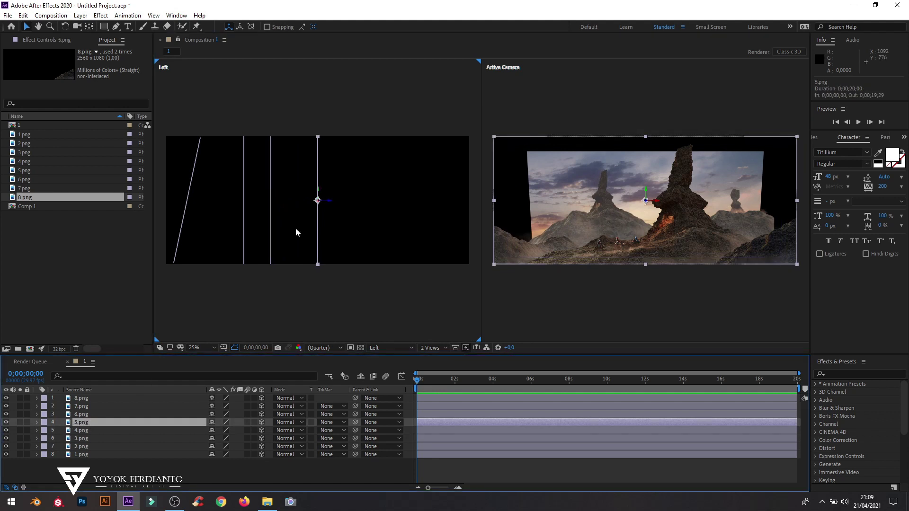
click(329, 206)
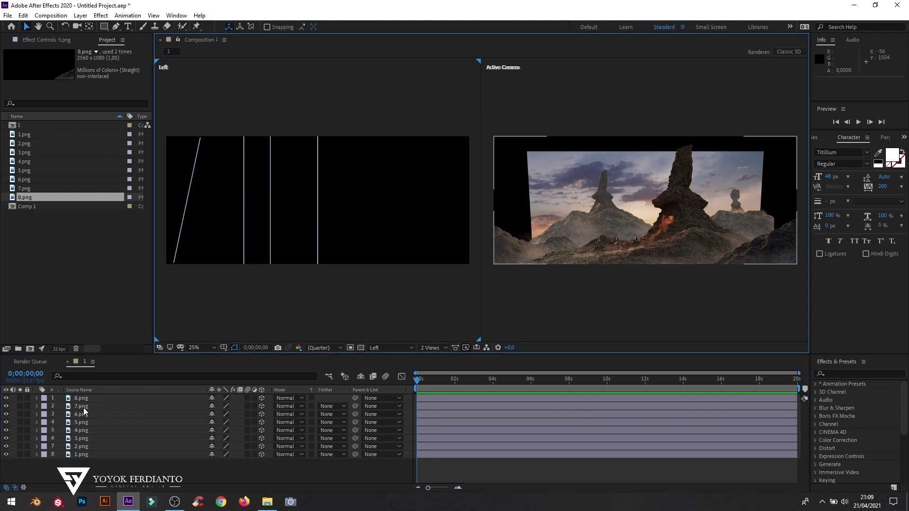
click(318, 213)
click(330, 207)
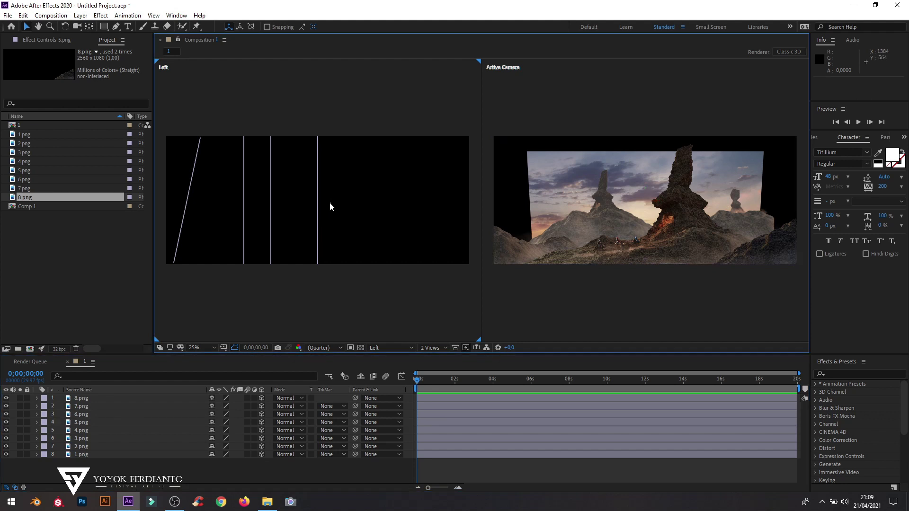
drag(314, 205, 89, 396)
click(94, 424)
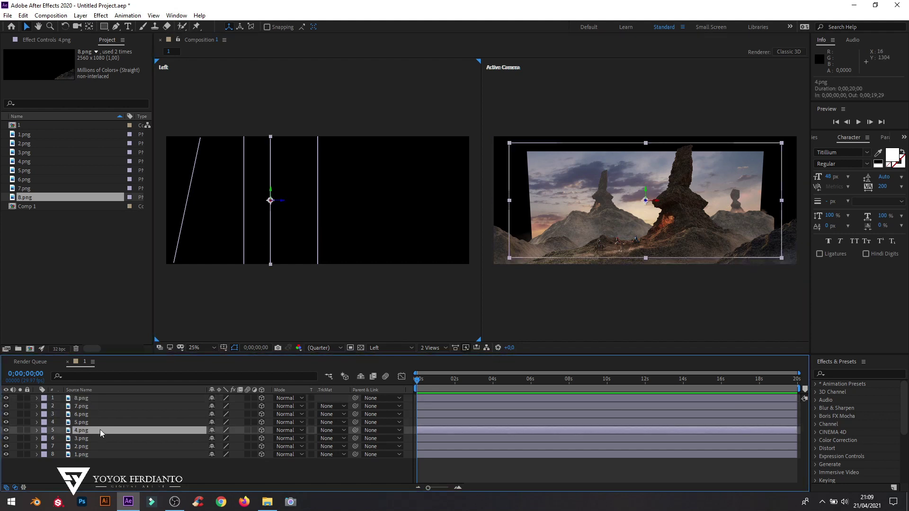
drag(332, 204, 304, 206)
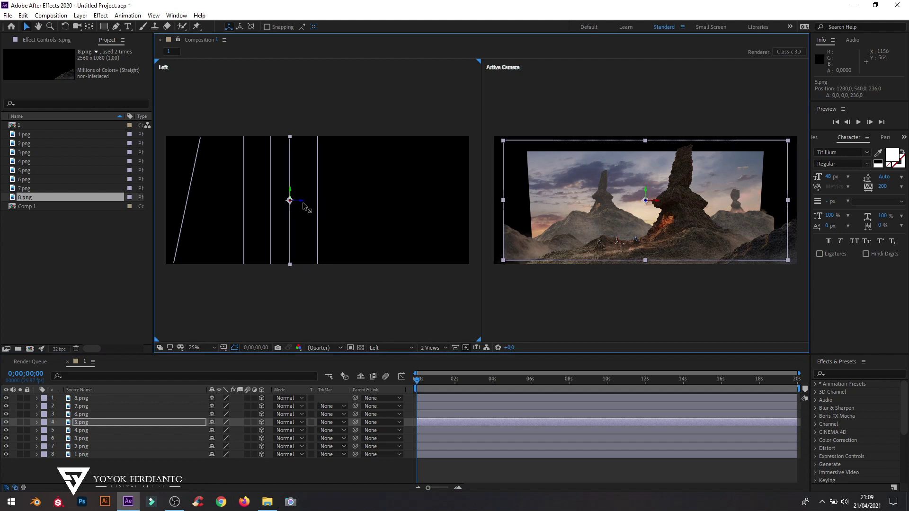
Move layers 6.png and 7.png back together to Z position 116
click(108, 415)
ctrl+click(107, 407)
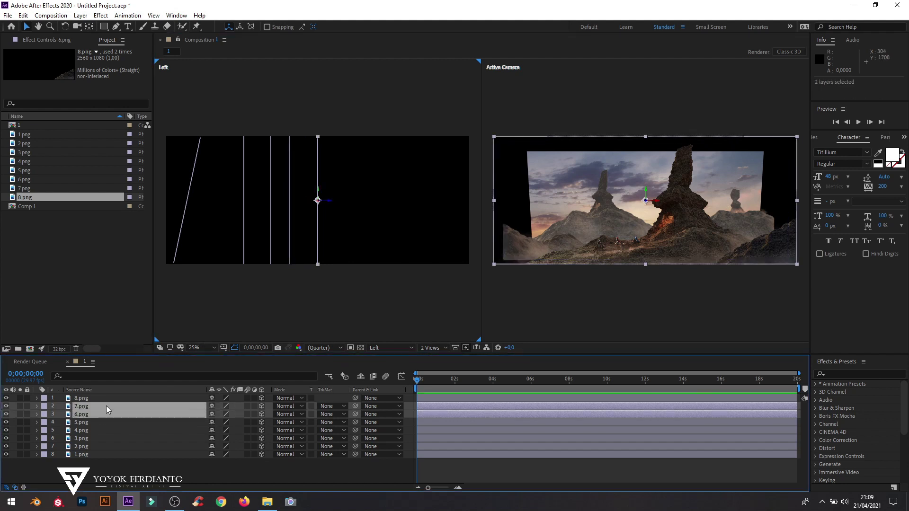
drag(330, 205, 317, 206)
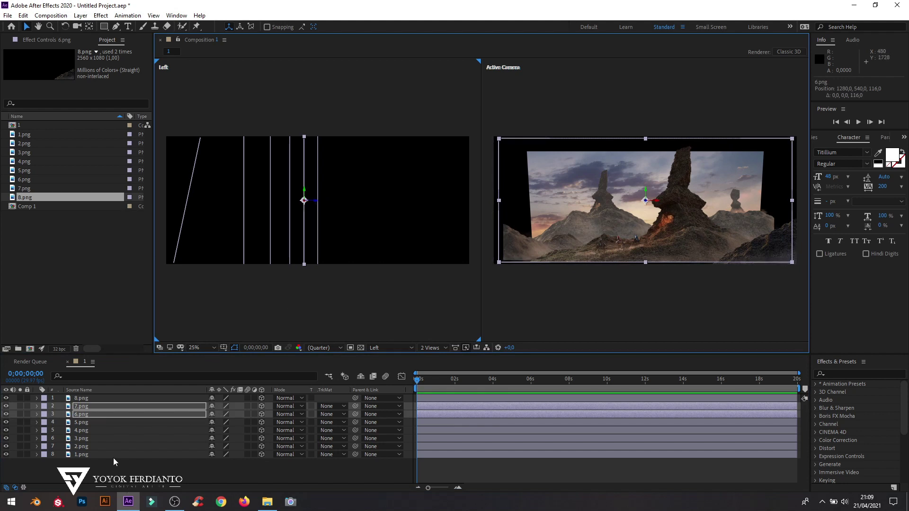
Scale the sky layer 1.png up to 162% so it fills the Active Camera frame
click(547, 153)
click(527, 152)
drag(527, 152, 450, 111)
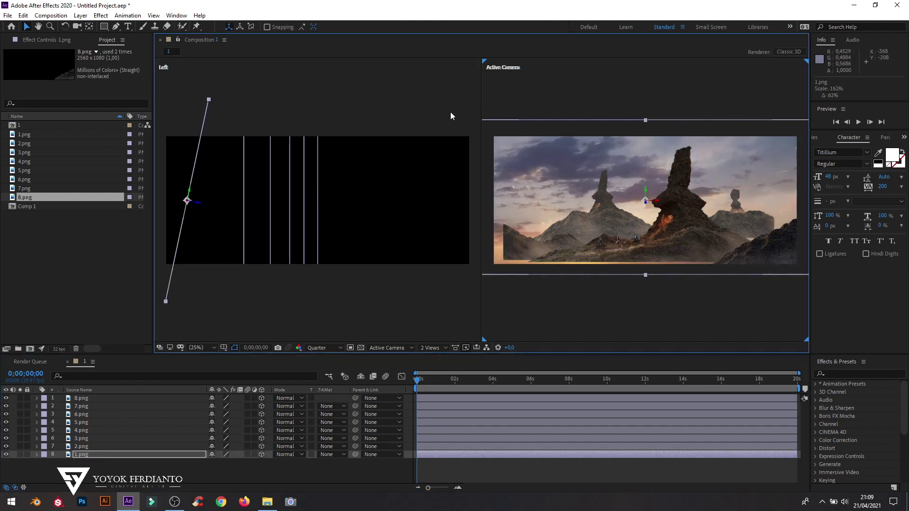
click(286, 319)
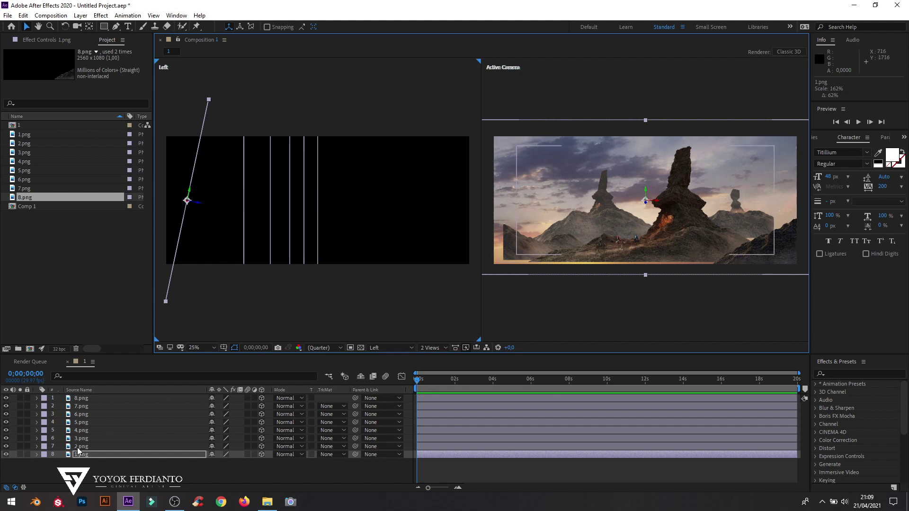
Scale layers 2.png and 3.png up together to 123% to cover the camera frame
click(79, 447)
ctrl+click(83, 439)
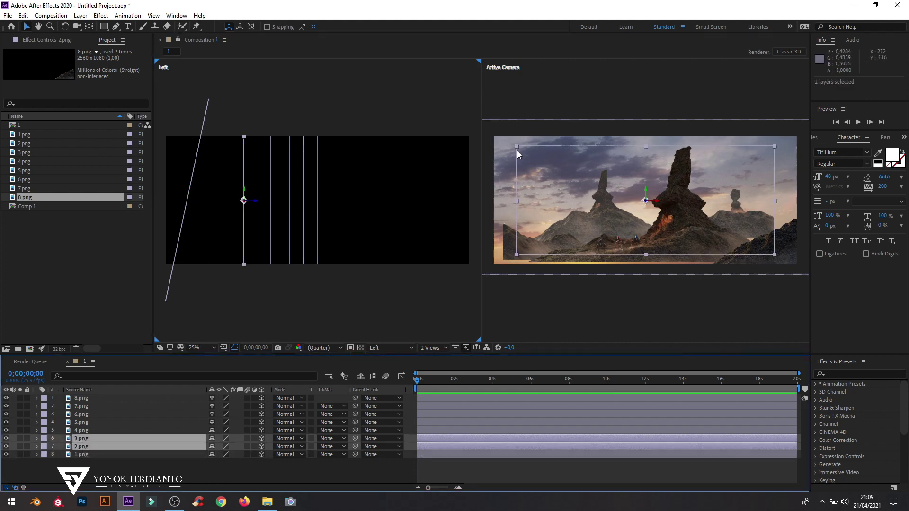
drag(518, 146, 488, 125)
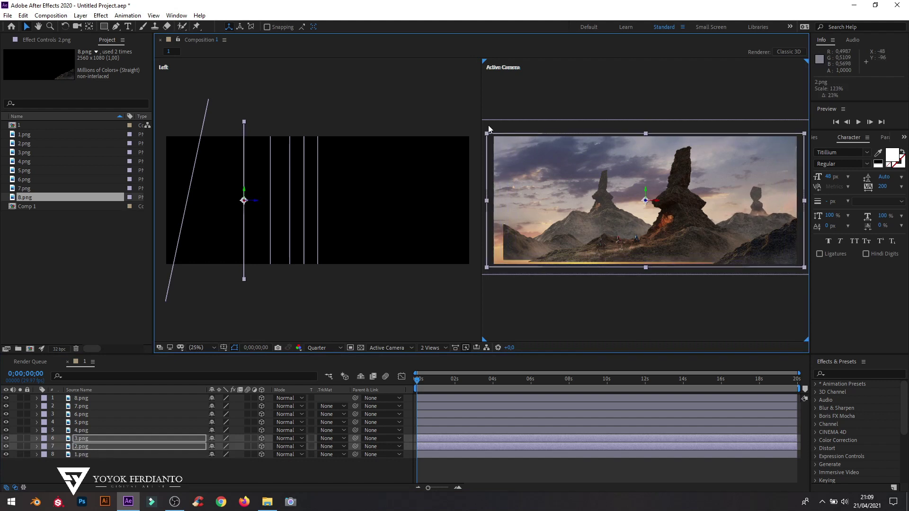
Scale layer 4.png up to 116% and layer 5.png to 111% wide by 112% high
click(87, 432)
drag(509, 143, 486, 134)
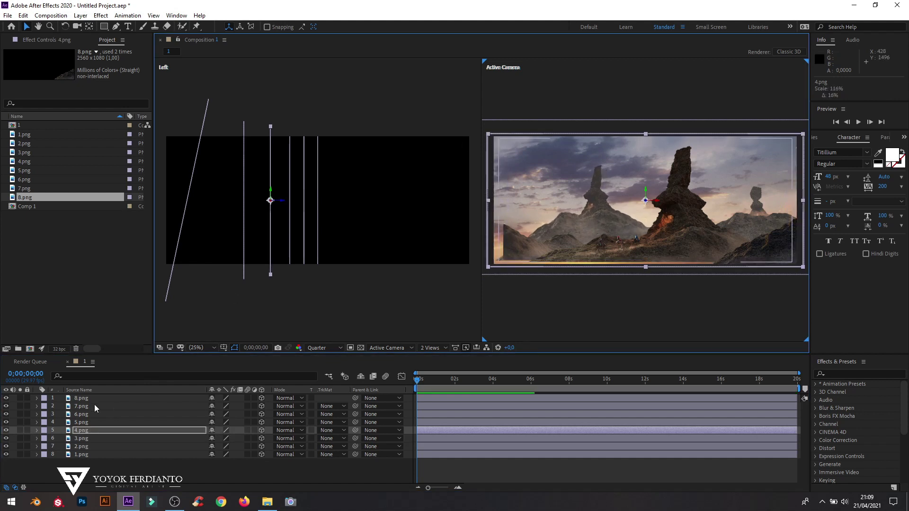
click(90, 422)
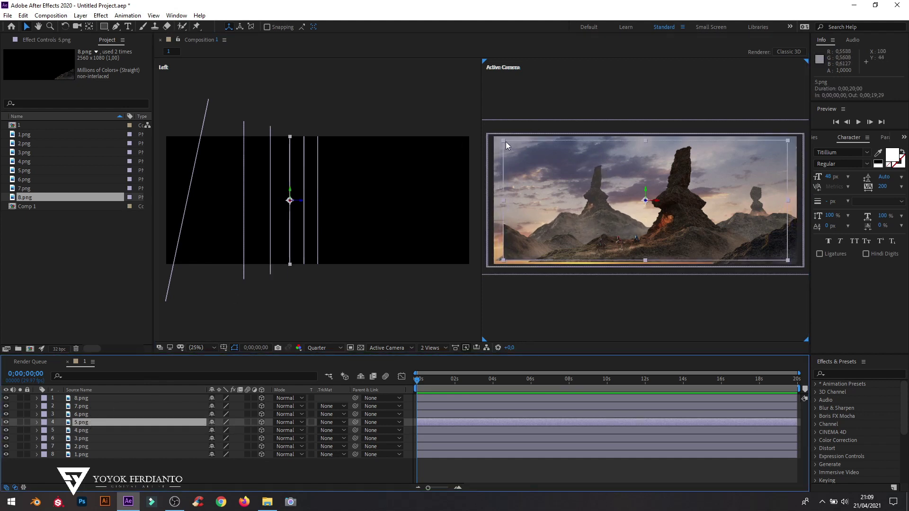
drag(503, 141, 489, 137)
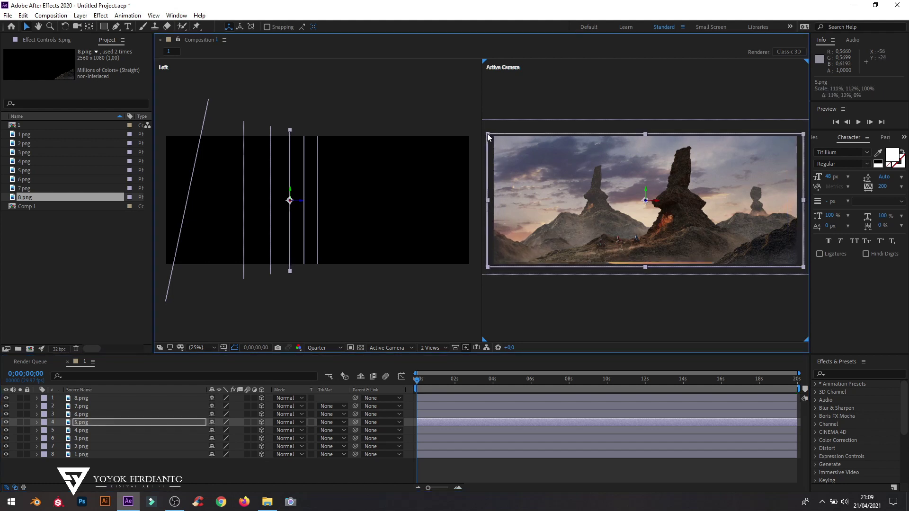
Scale layers 6.png and 7.png up together to 110%
click(93, 414)
ctrl+click(107, 405)
drag(501, 138, 485, 130)
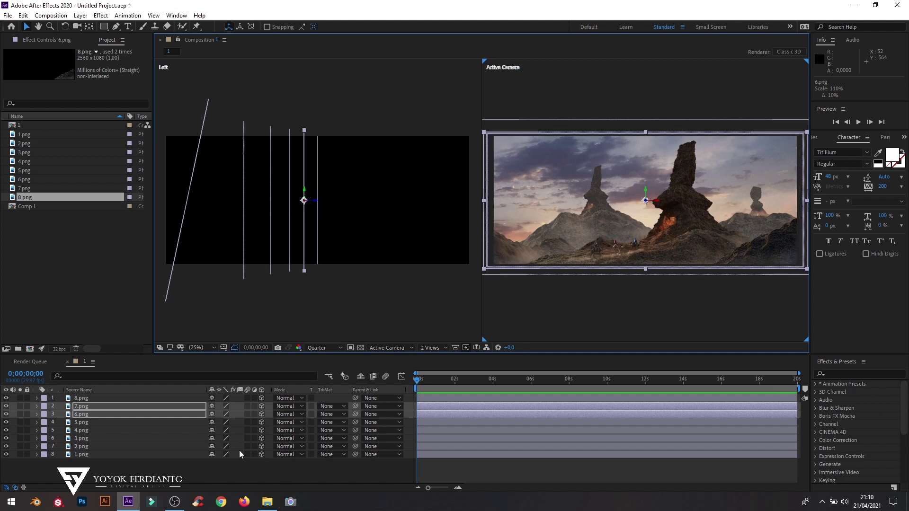
click(162, 472)
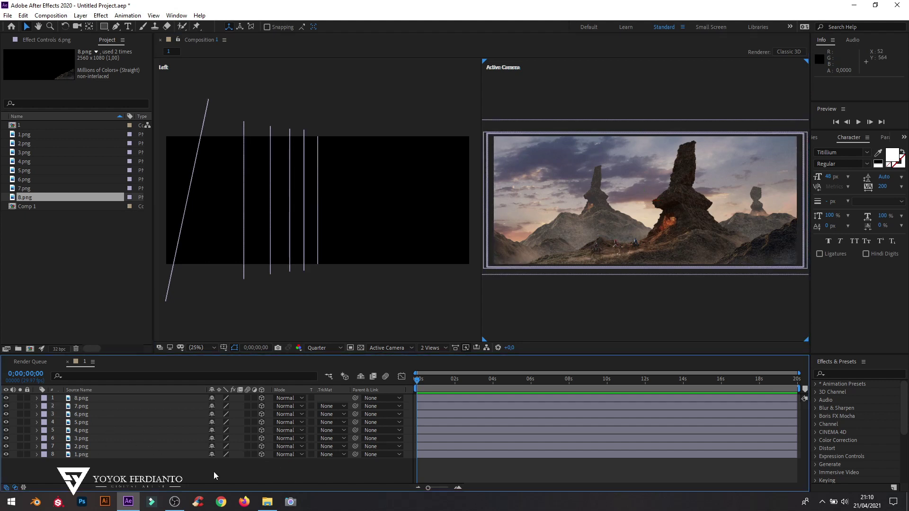
Add a new camera layer above 8.png in the composition
click(87, 399)
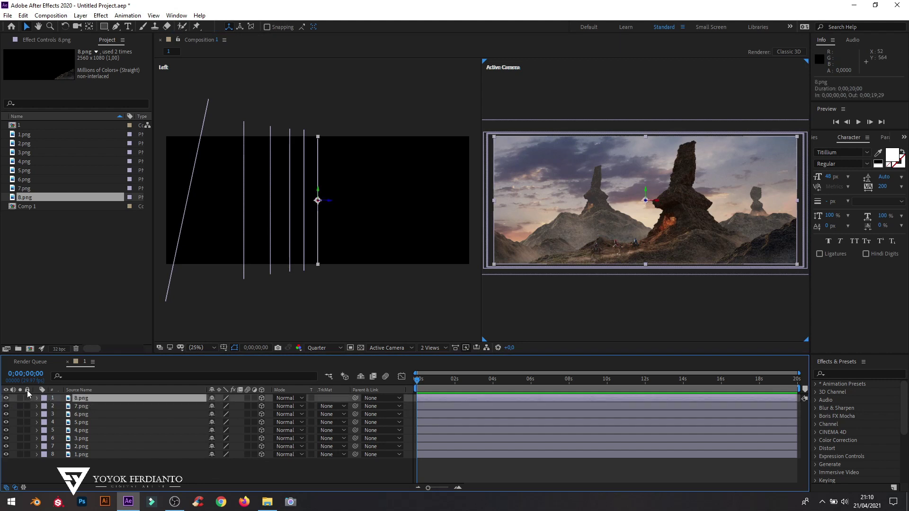
right_click(310, 478)
mouse_move(375, 375)
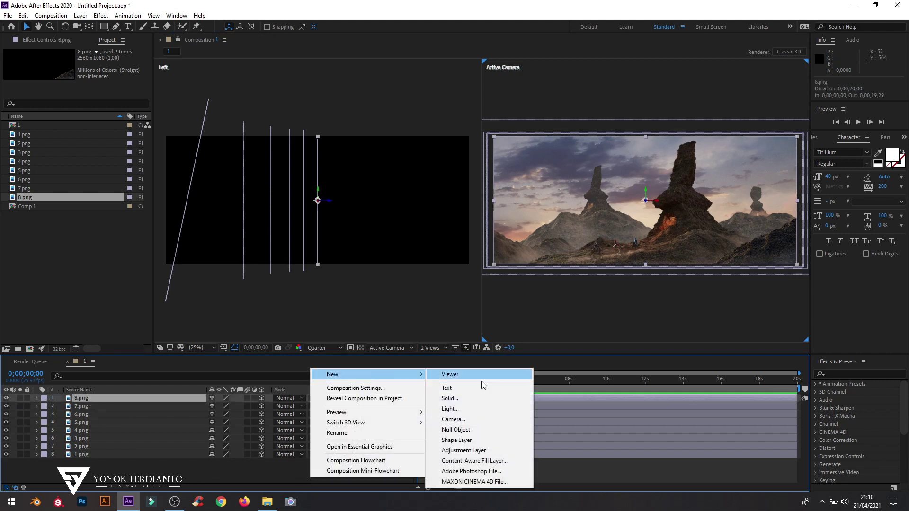
click(472, 419)
click(550, 355)
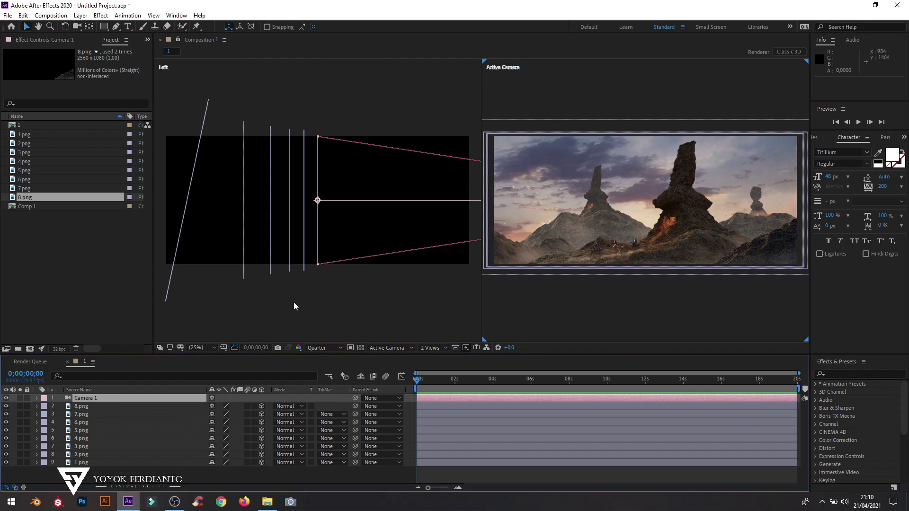
Keyframe the camera's Position at the start of the timeline, and push it in to Z -3010,6 at 0;00;07;27
scroll(293, 302, down, 5)
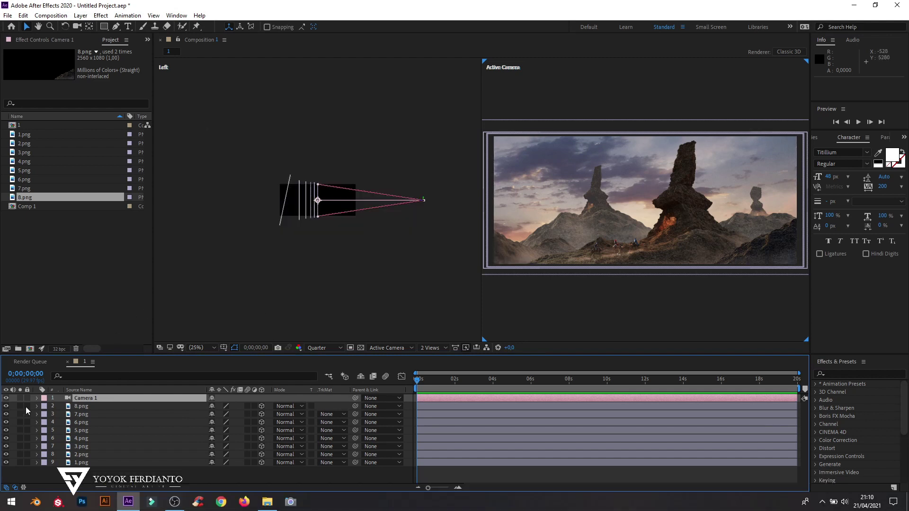
click(37, 398)
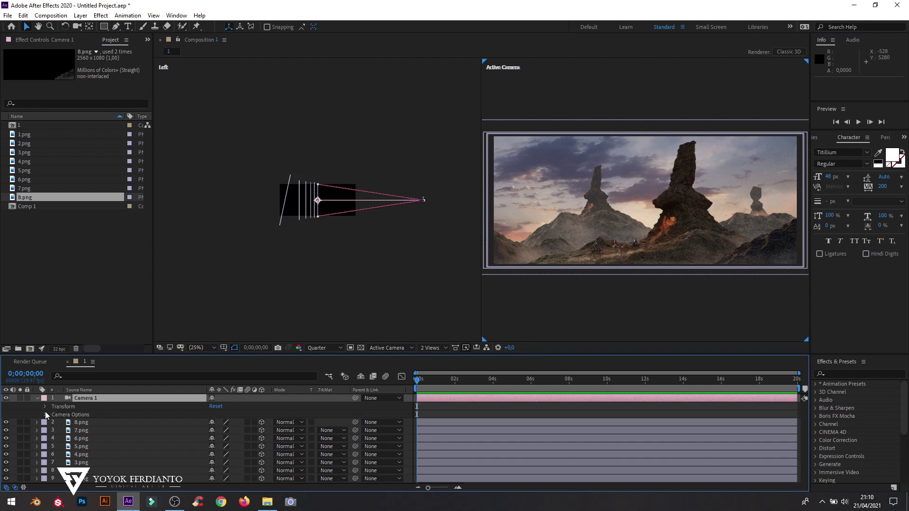
click(45, 414)
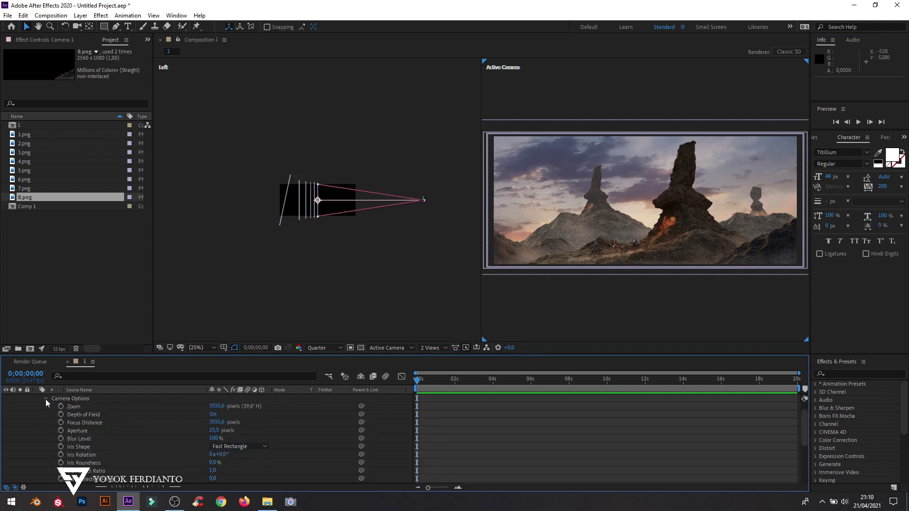
click(45, 399)
click(45, 407)
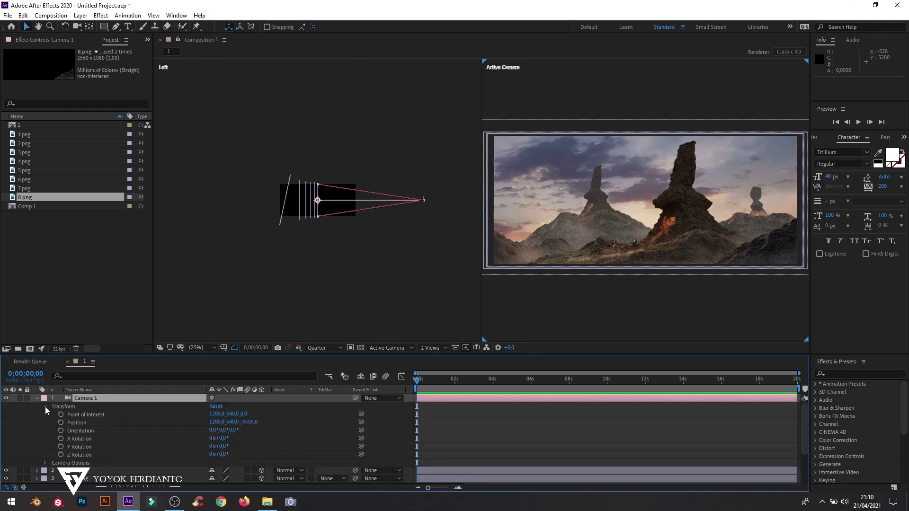
click(70, 423)
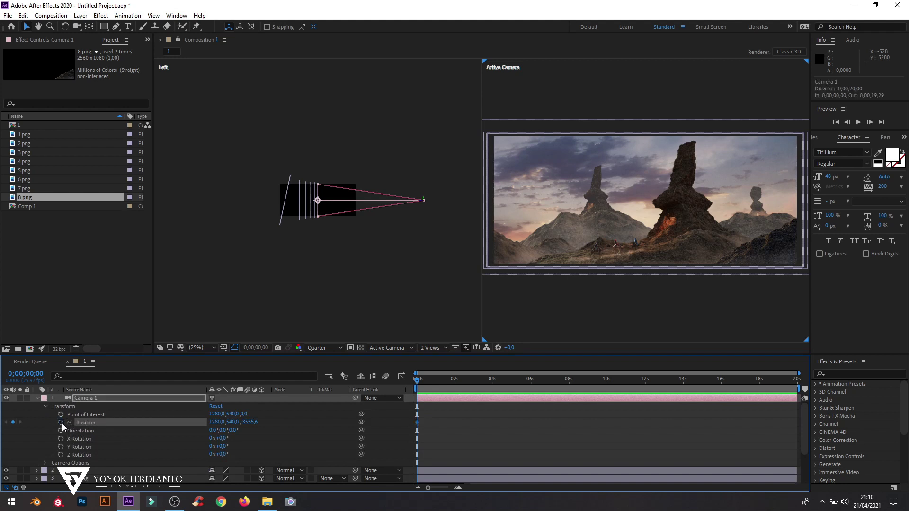
click(422, 380)
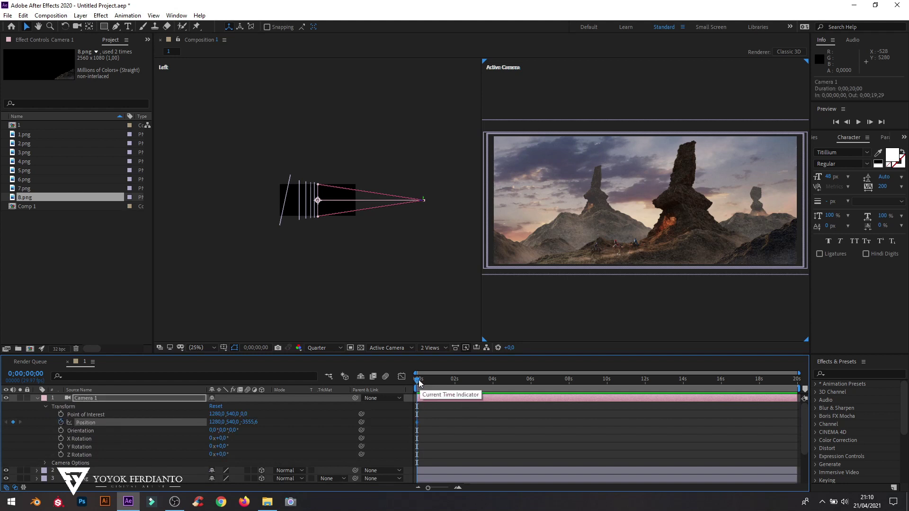
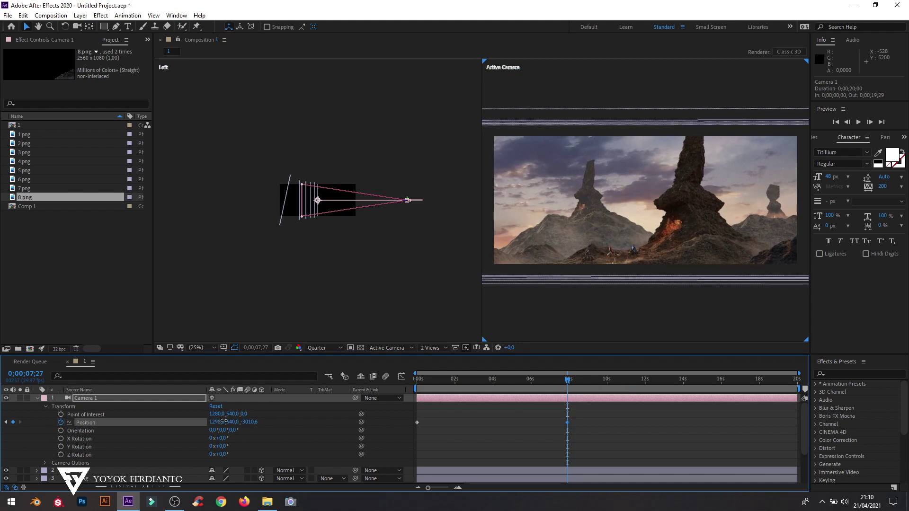
key(ctrl+z)
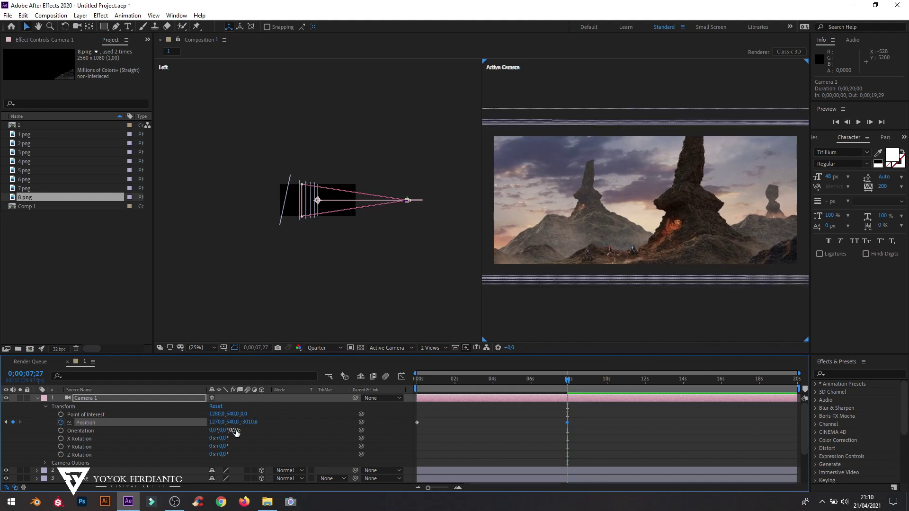
drag(234, 421, 219, 428)
key(ctrl+z)
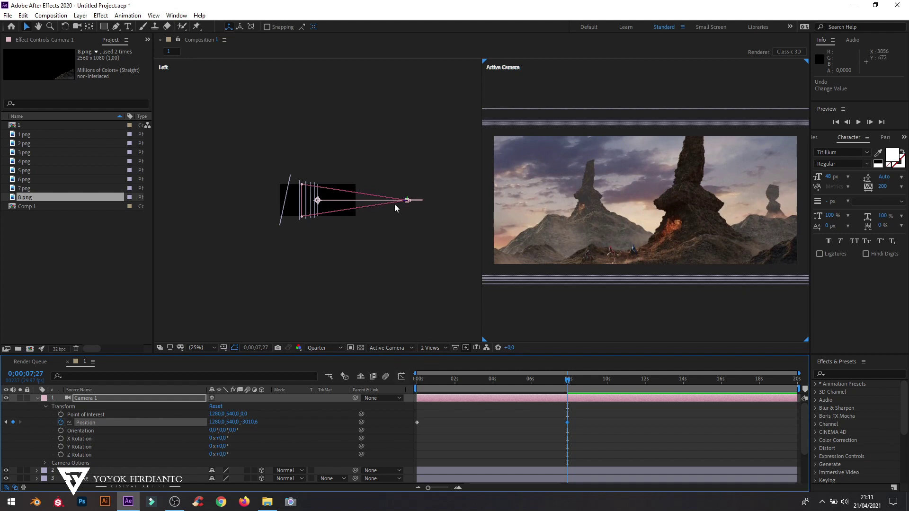
Lower the camera together with its point of interest to Y 608 at 0;00;07;27
scroll(424, 194, up, 3)
scroll(418, 227, up, 3)
scroll(422, 231, down, 3)
scroll(435, 223, up, 3)
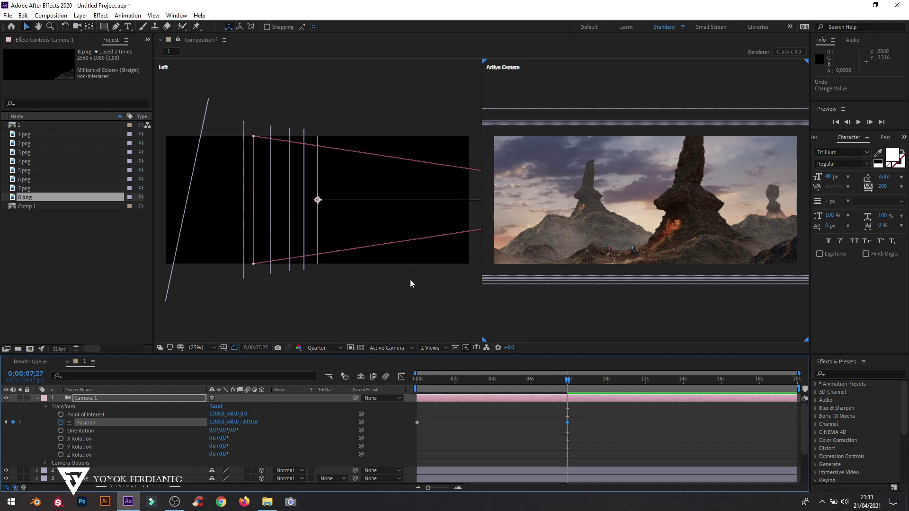
key(h)
drag(412, 264, 173, 279)
key(v)
drag(425, 204, 426, 213)
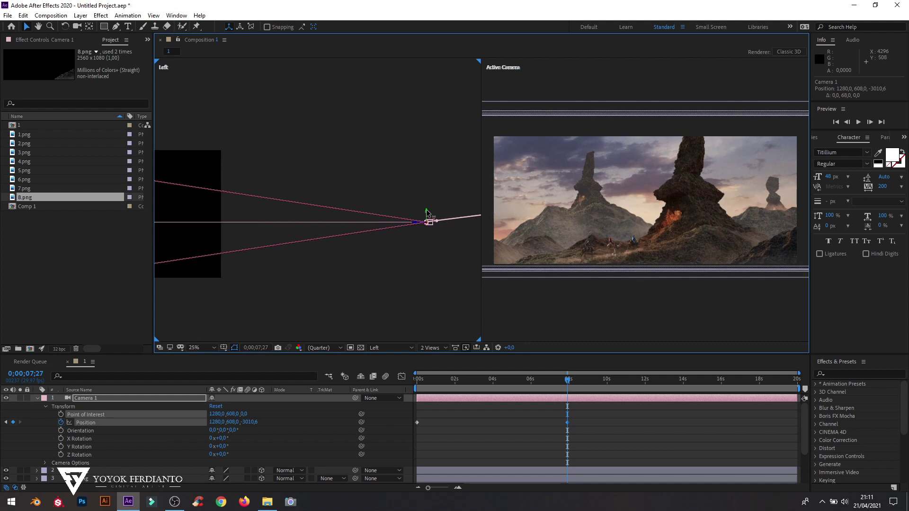
Move the camera at the second keyframe to Y 648 and Z -2702,6, and return to the start of the timeline
mouse_move(571, 387)
mouse_down()
mouse_move(398, 399)
mouse_move(568, 400)
mouse_up()
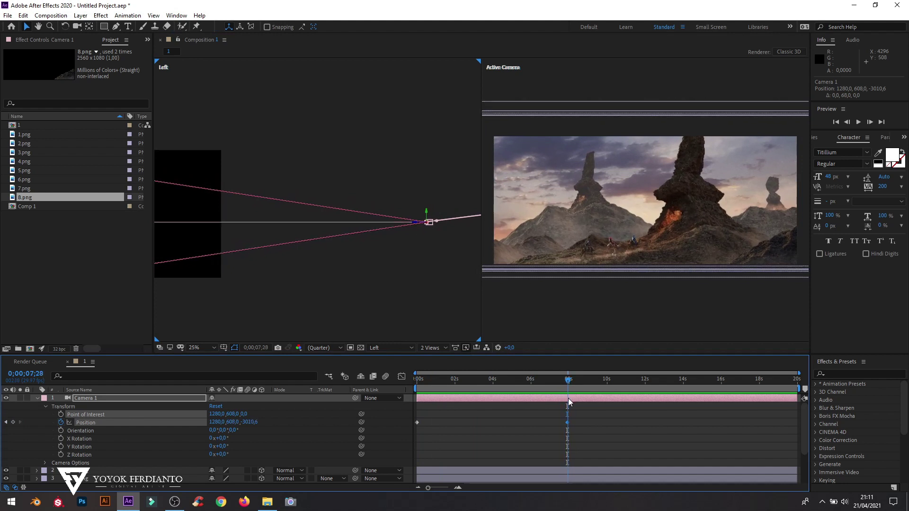
drag(609, 430, 550, 417)
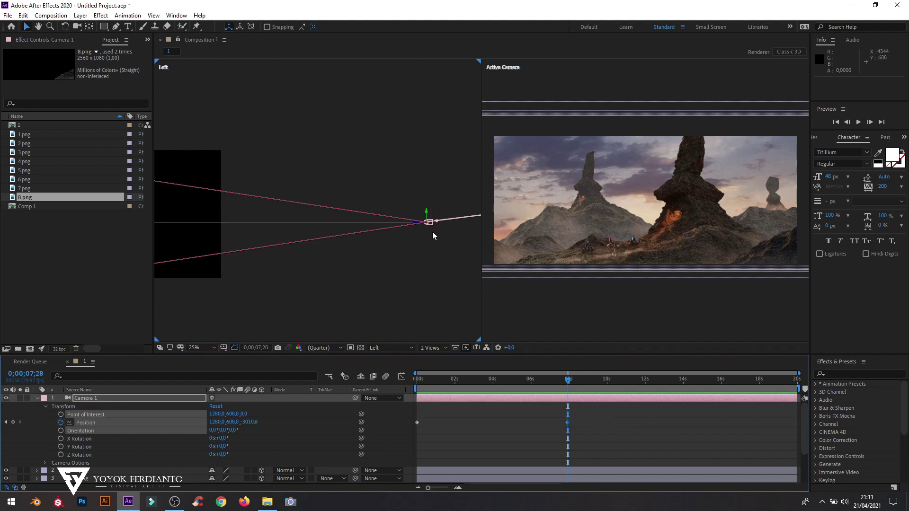
drag(414, 225, 390, 217)
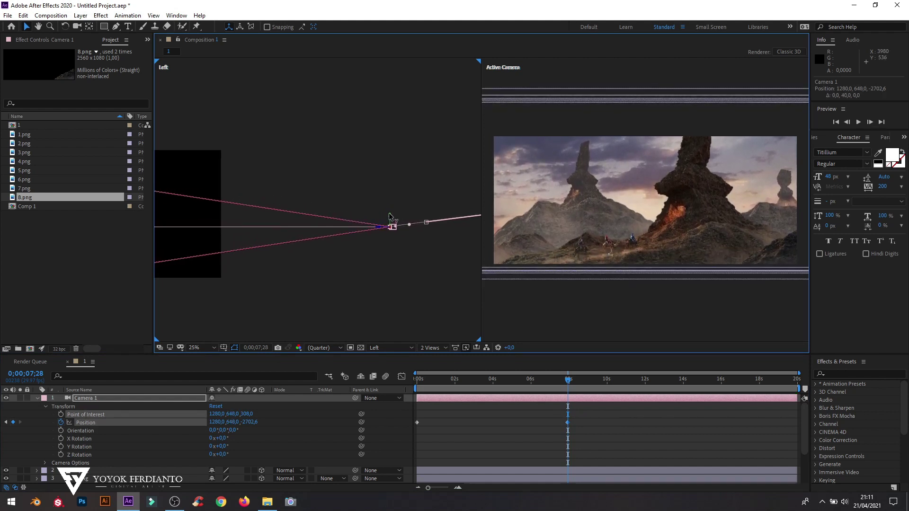
drag(567, 379, 402, 388)
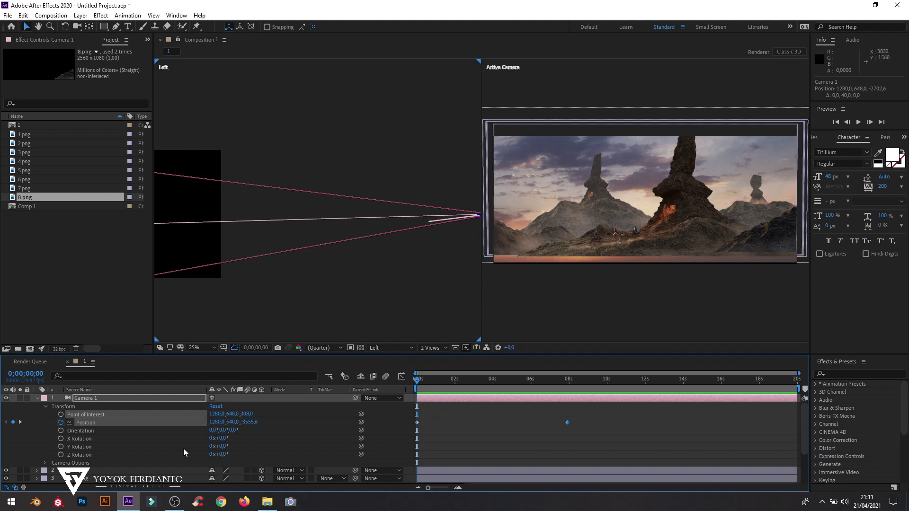
scroll(183, 448, down, 3)
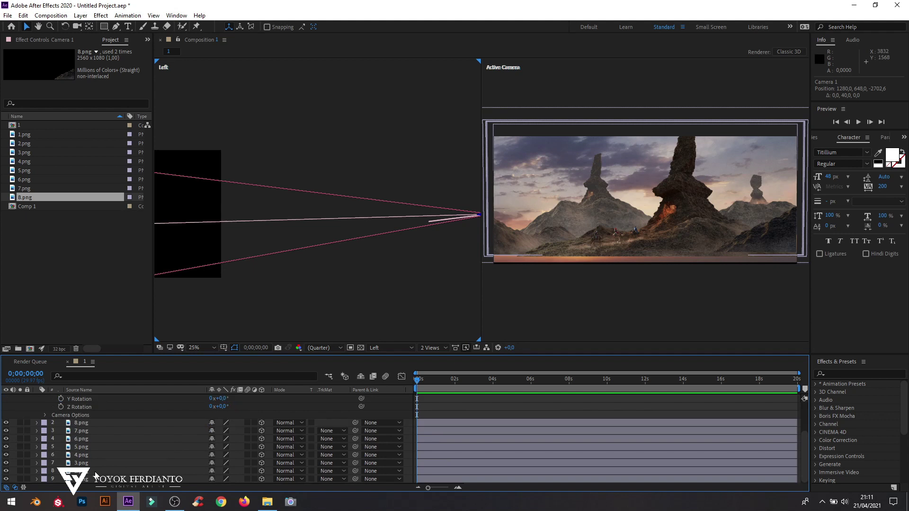
click(508, 244)
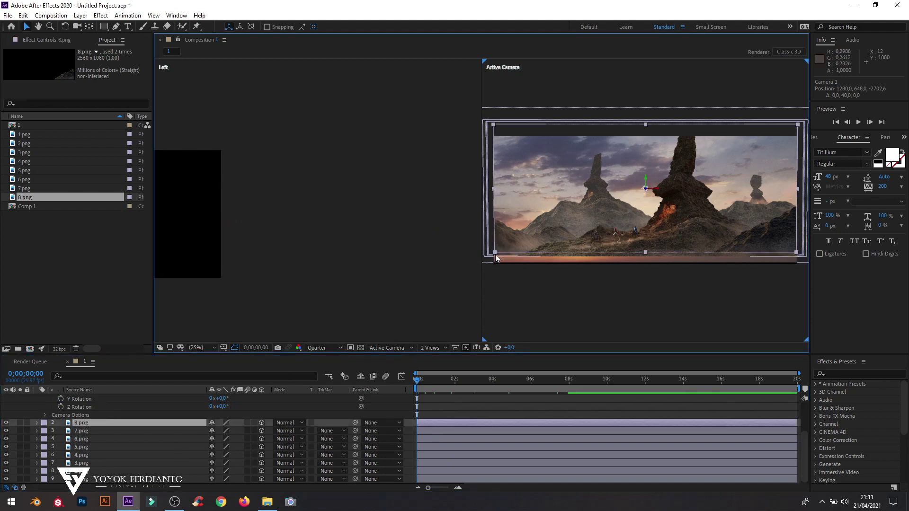
mouse_move(496, 251)
mouse_down()
mouse_move(488, 262)
mouse_move(506, 246)
mouse_move(490, 257)
mouse_up()
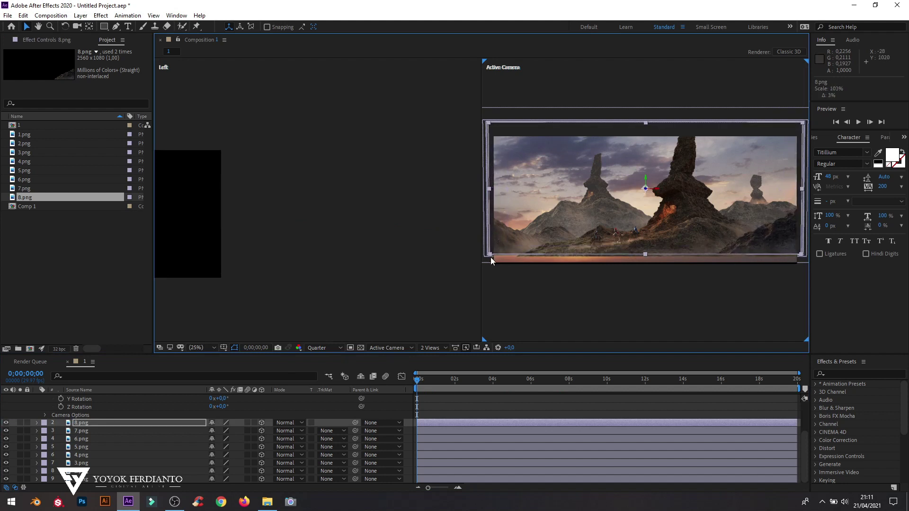
key(ctrl+z)
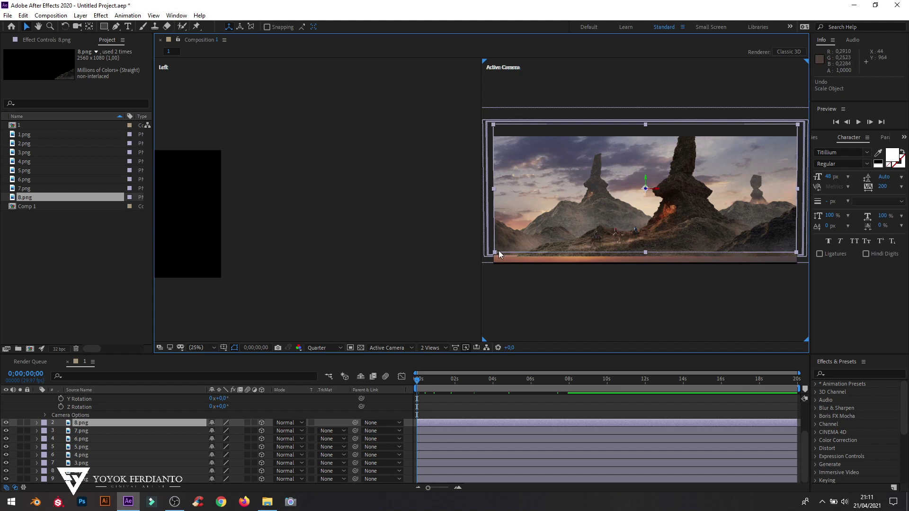
click(492, 257)
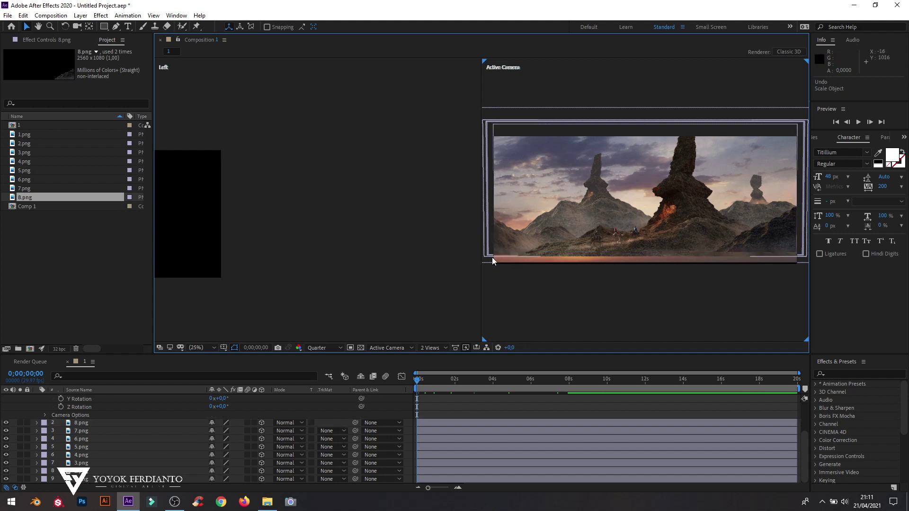
Scale the 8.png layer up to 118% so the foreground reaches past the frame's lower edge
click(757, 243)
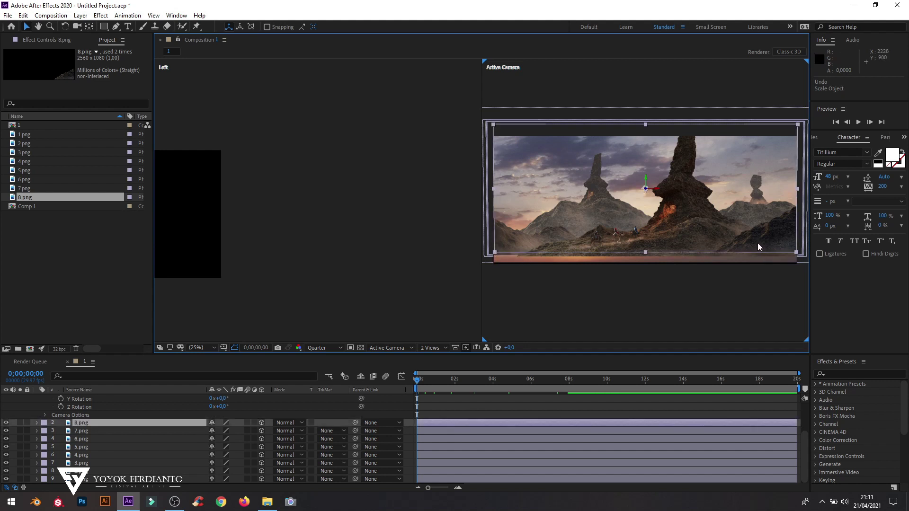
drag(495, 251, 467, 291)
click(468, 291)
click(675, 241)
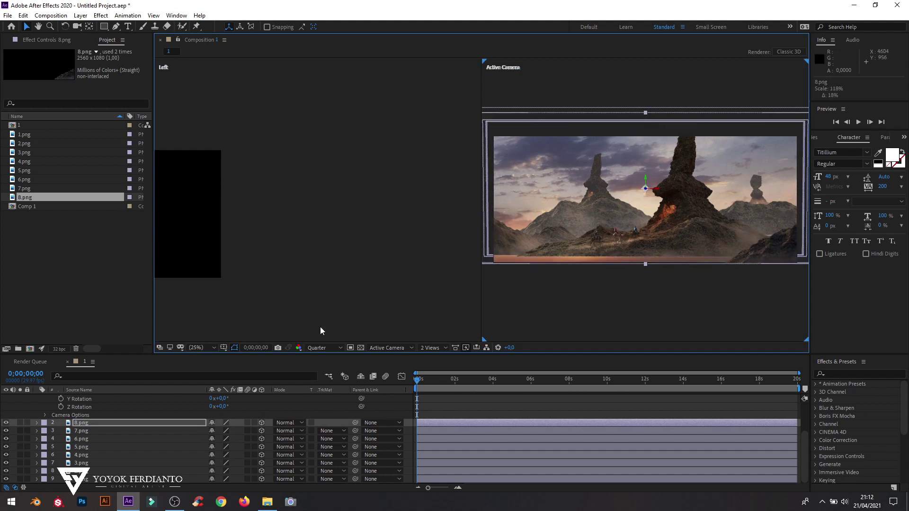
Scale the 7.png and 6.png layers up together, with 7.png reaching 120%
click(86, 445)
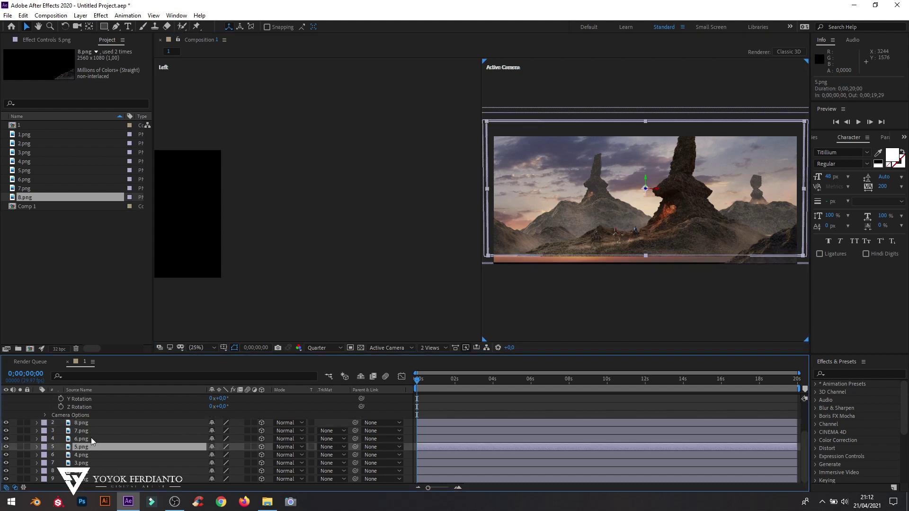
shift+click(91, 437)
click(93, 431)
shift+click(94, 439)
drag(485, 256, 472, 274)
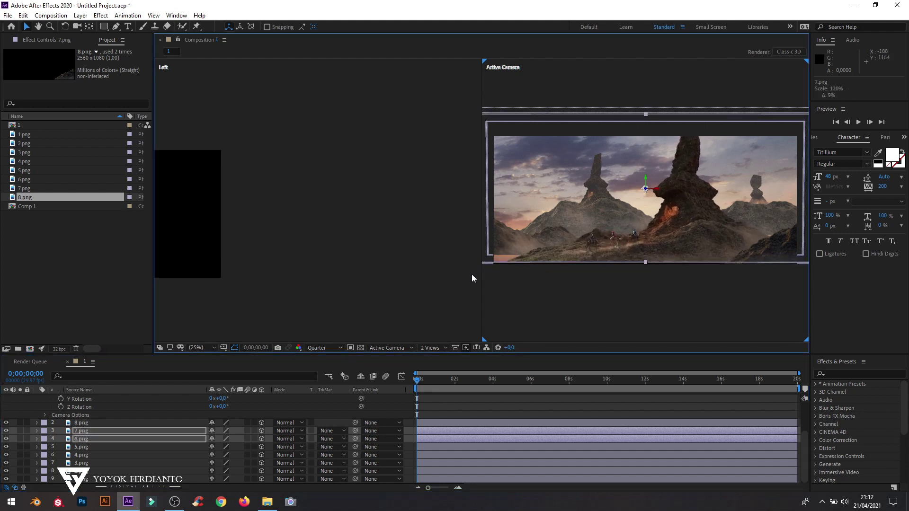
Scale the 5.png layer up to 128%
click(98, 449)
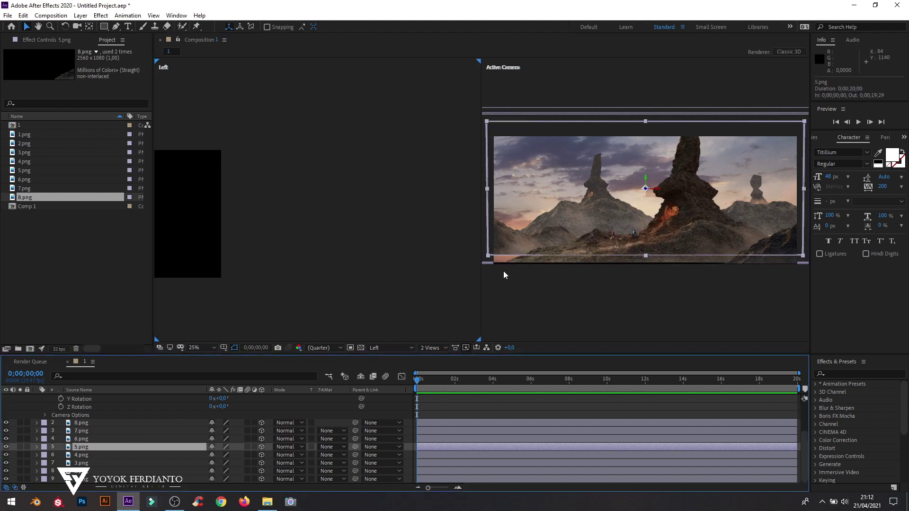
drag(490, 256, 467, 280)
click(467, 279)
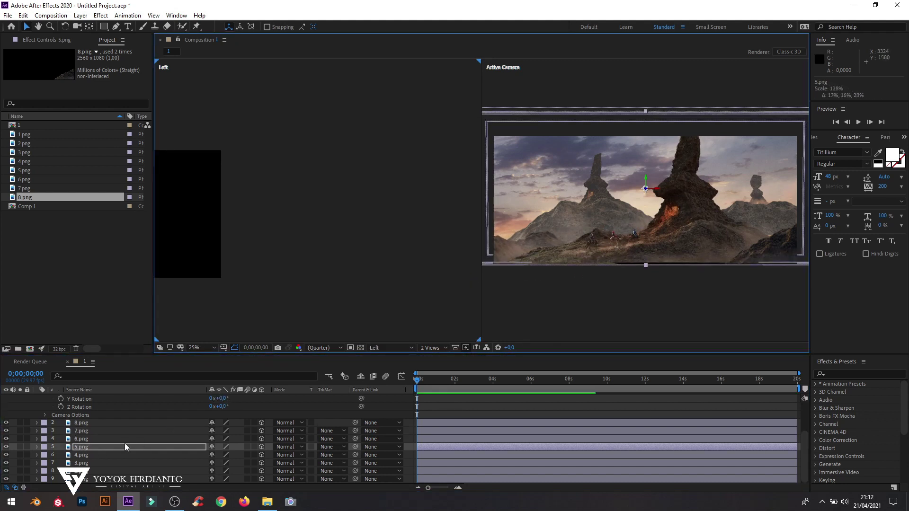
click(98, 455)
shift+click(97, 462)
drag(490, 256, 483, 266)
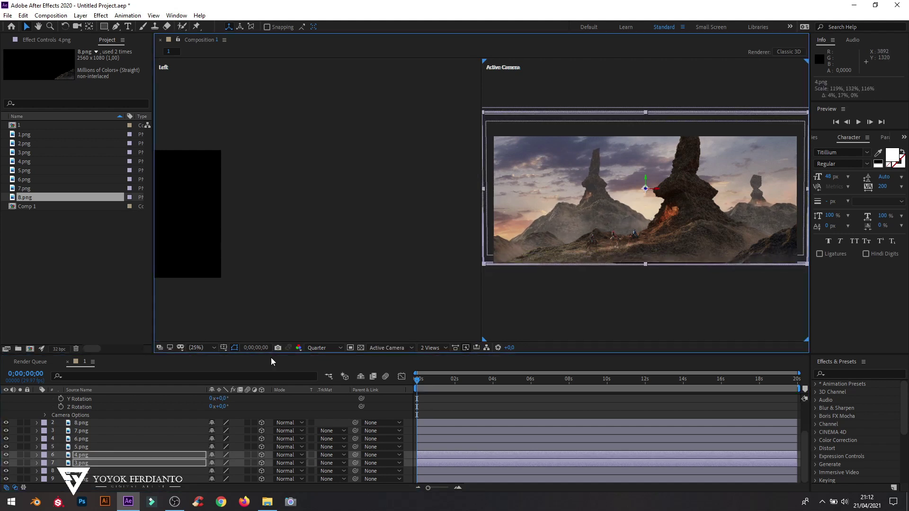
click(107, 455)
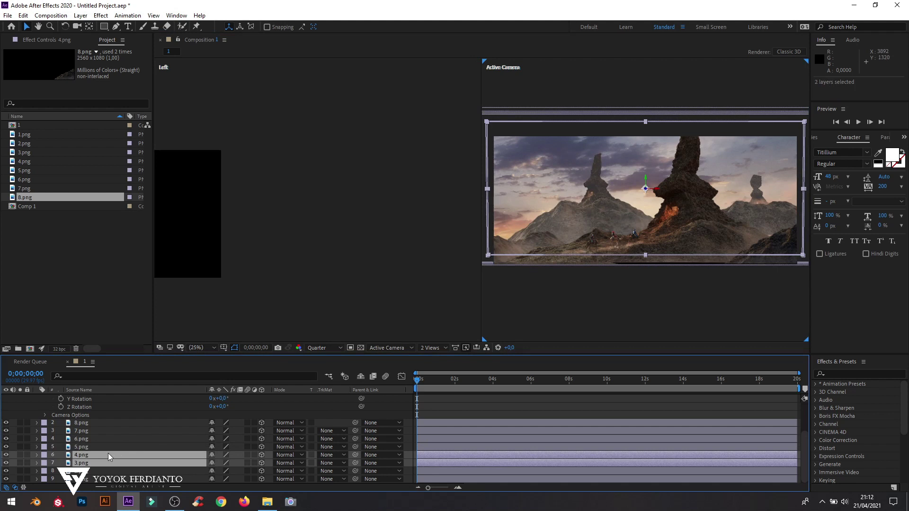
Enlarge the 4.png layer slightly and lower it to Y 596
click(108, 454)
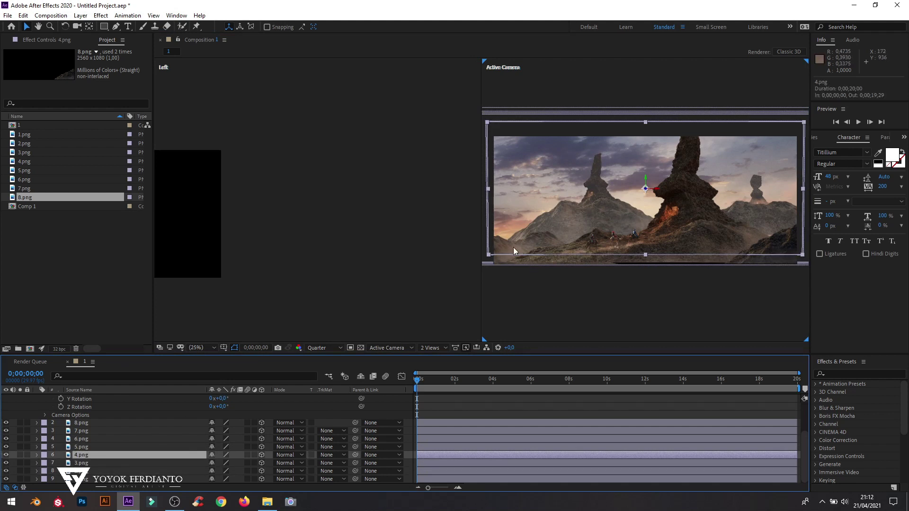
mouse_move(487, 254)
mouse_down()
mouse_move(480, 265)
mouse_move(487, 256)
mouse_up()
drag(646, 179, 637, 188)
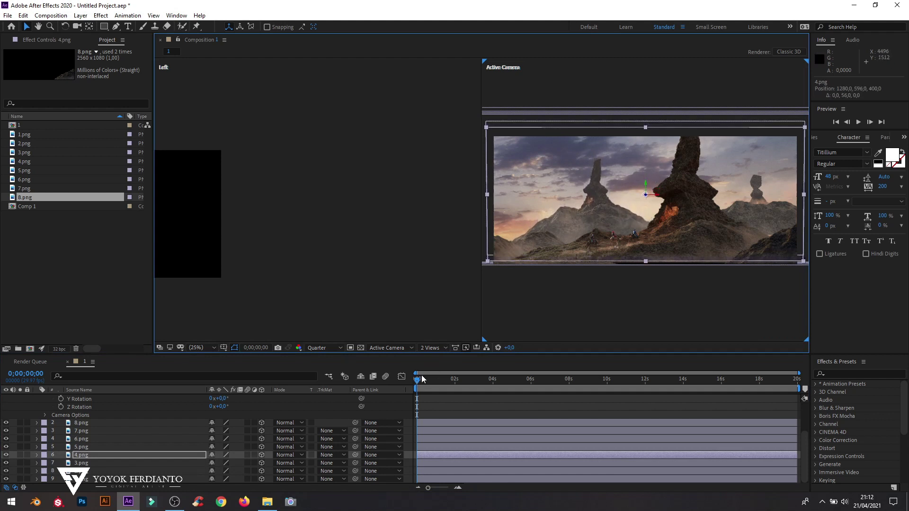
Add a camera Position keyframe at 0;00;04;02 by nudging the camera to Y 574,8
scroll(240, 416, up, 3)
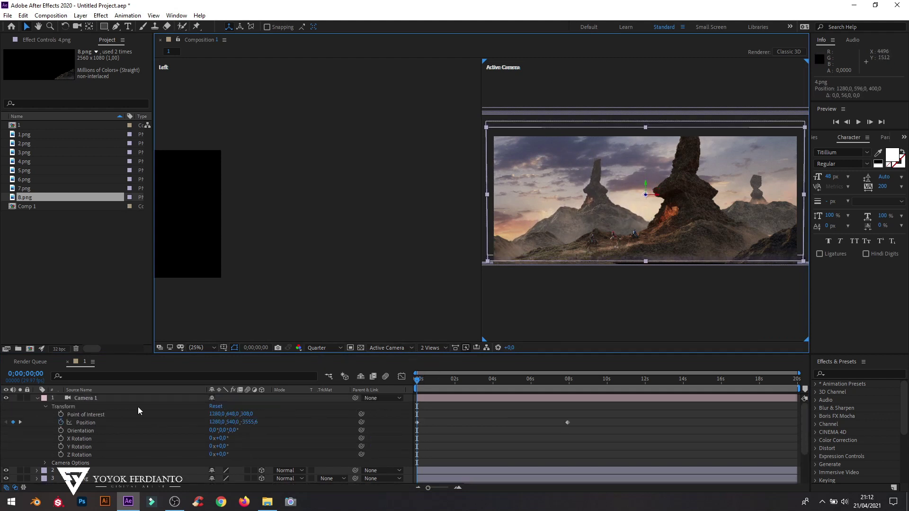
click(109, 402)
drag(419, 384, 494, 400)
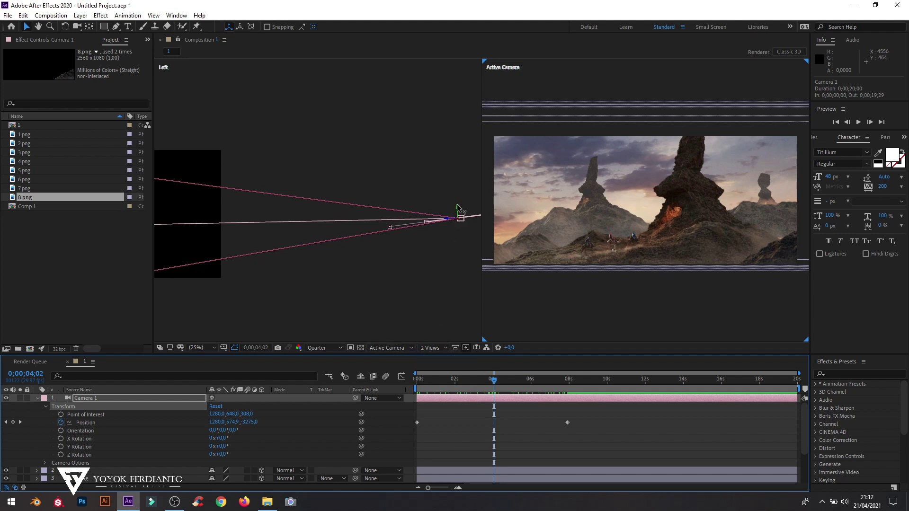
drag(457, 209, 457, 209)
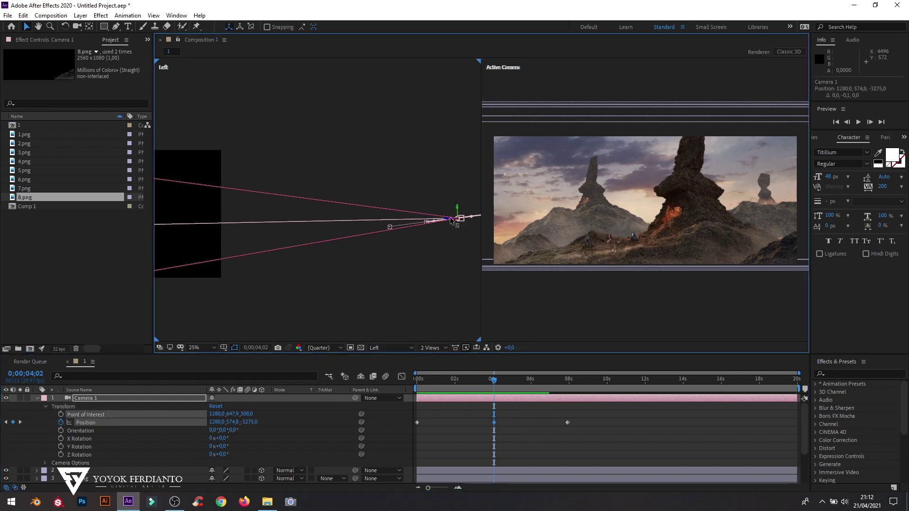
Show the Top view beside the active camera and shift the camera with its point of interest to X 1368 at 0;00;04;02
click(402, 348)
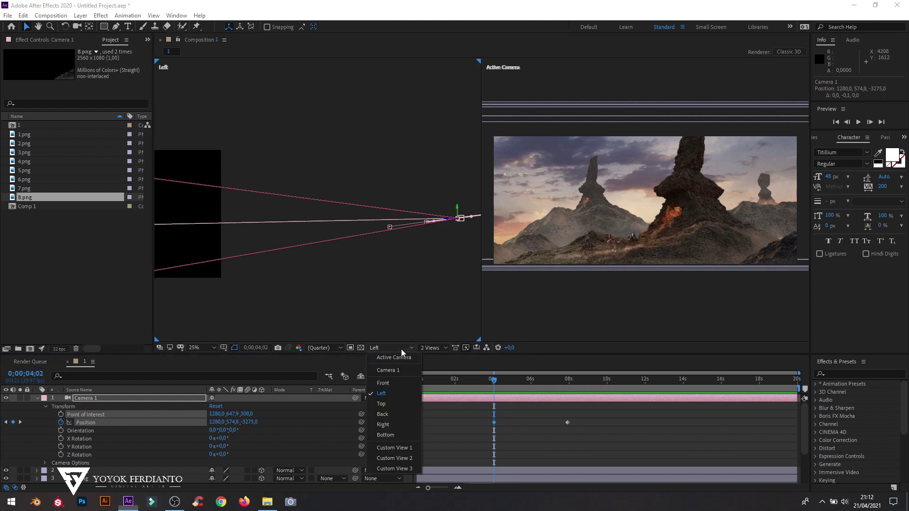
click(387, 382)
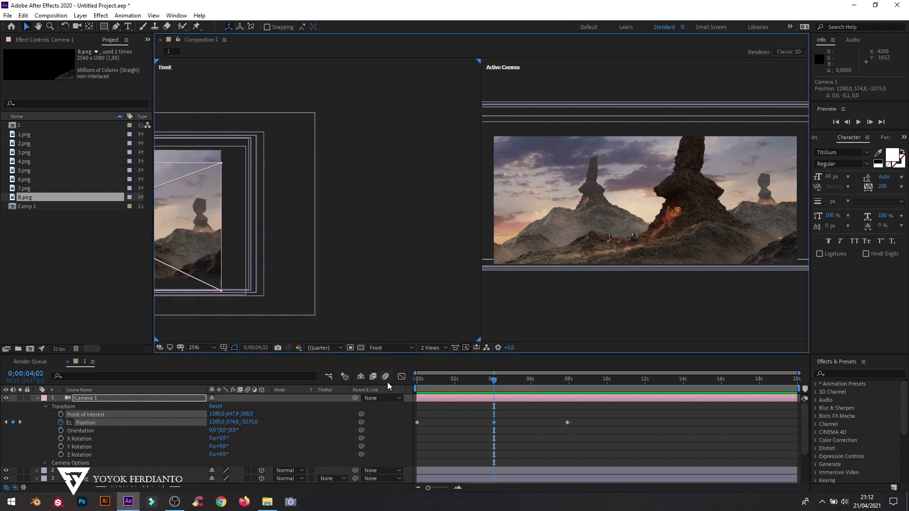
click(398, 348)
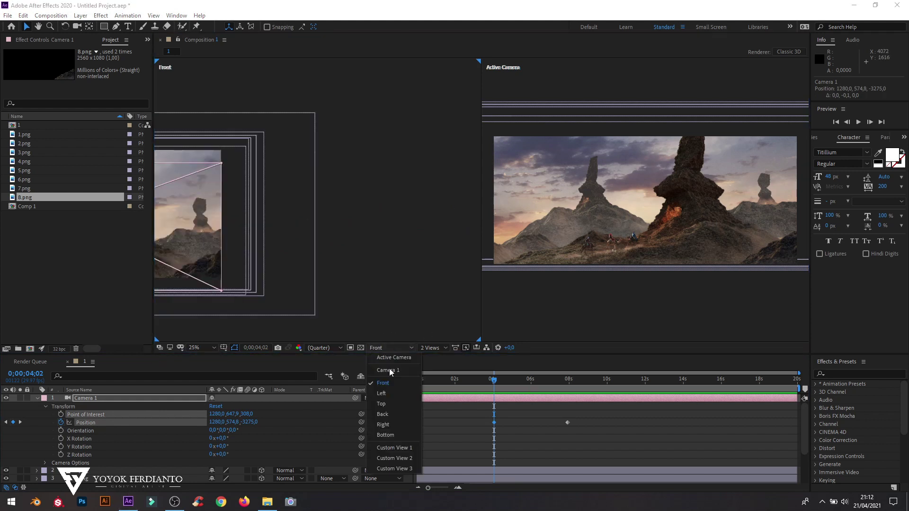
click(387, 399)
mouse_move(263, 225)
mouse_down()
mouse_move(260, 211)
mouse_move(350, 106)
mouse_move(272, 162)
mouse_move(268, 212)
mouse_up()
key(v)
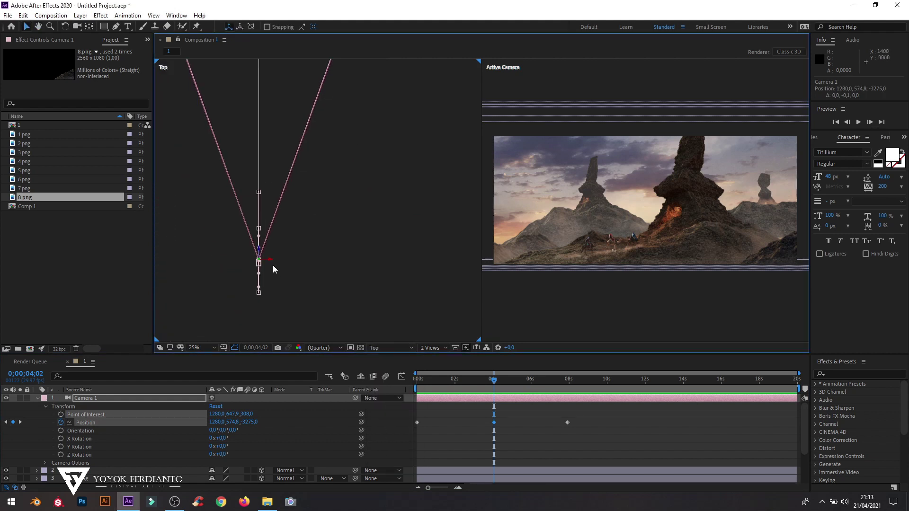
drag(270, 259, 280, 261)
Switch the composition to a single view and scrub through the camera move back to the start
drag(496, 379, 569, 408)
click(428, 346)
click(432, 338)
drag(570, 387, 388, 395)
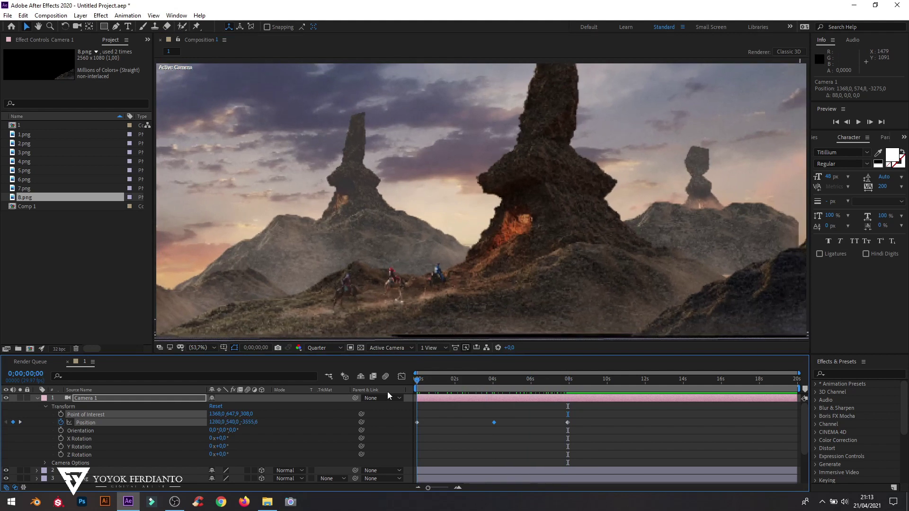
Zoom the composition out to 25% and scale the 7.png and 6.png layers up slightly around the frame
click(299, 319)
key(comma)
key(comma)
key(comma)
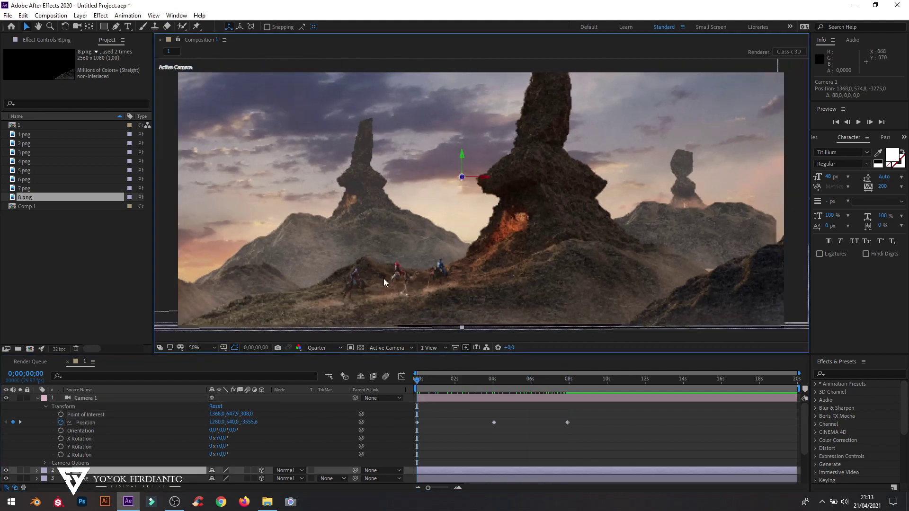
scroll(156, 445, down, 1)
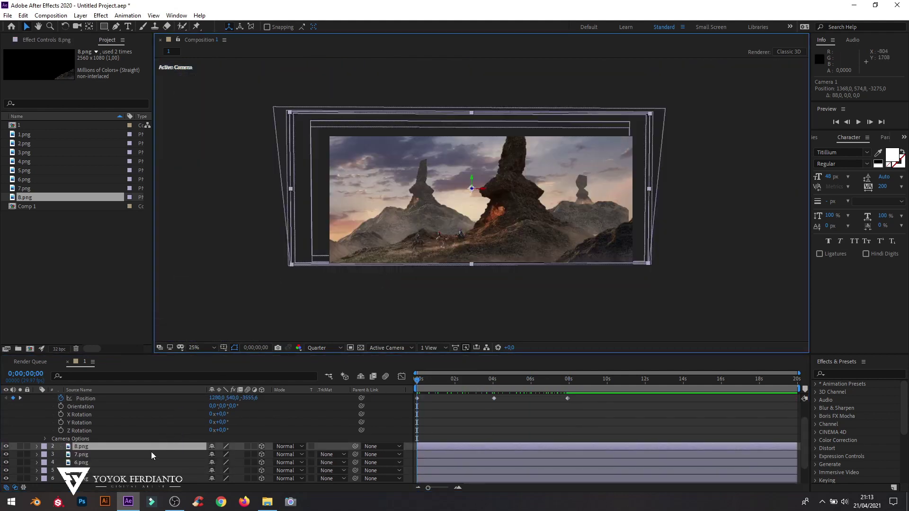
click(126, 454)
shift+click(126, 462)
drag(299, 265, 288, 270)
Scale the 2.png and 3.png layers up slightly together
scroll(178, 445, down, 1)
click(109, 470)
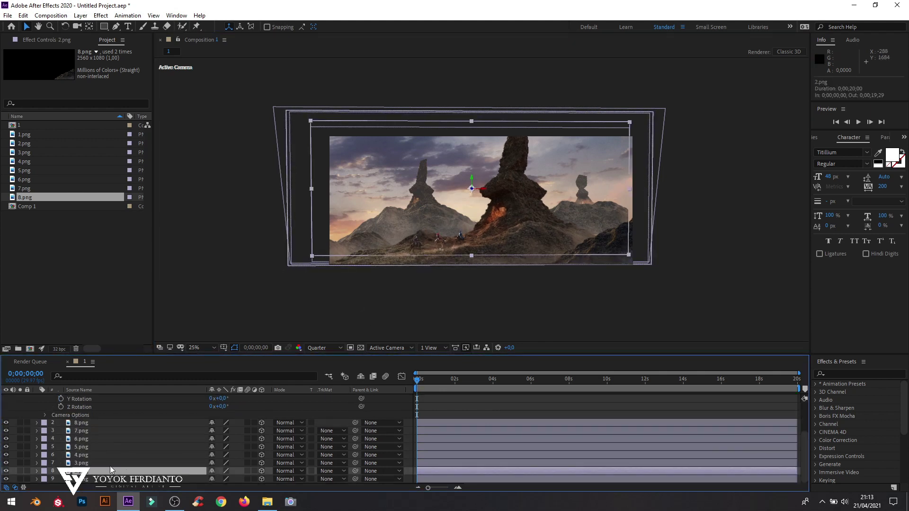
shift+click(110, 462)
drag(630, 122, 637, 119)
Preview the camera move from the start and end the work area at 0;00;08;01
scroll(436, 384, up, 2)
drag(436, 384, 422, 412)
key(space)
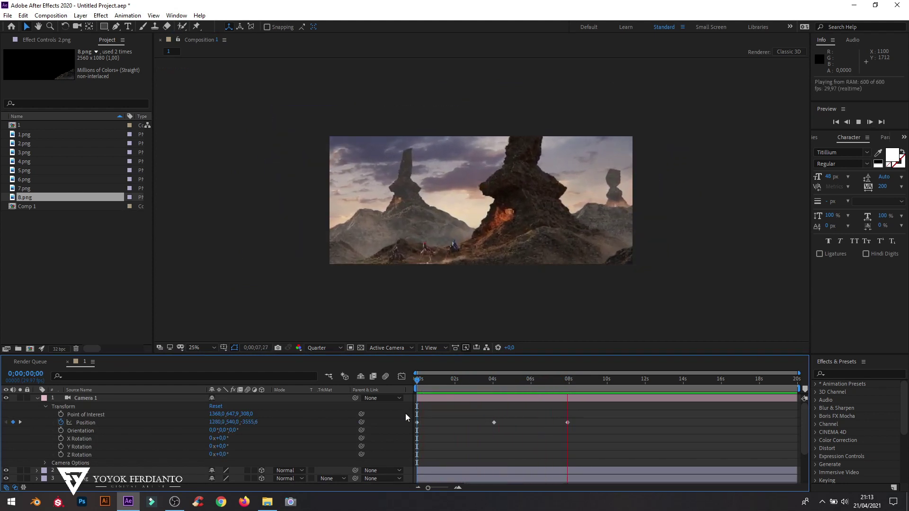
key(space)
drag(800, 389, 568, 381)
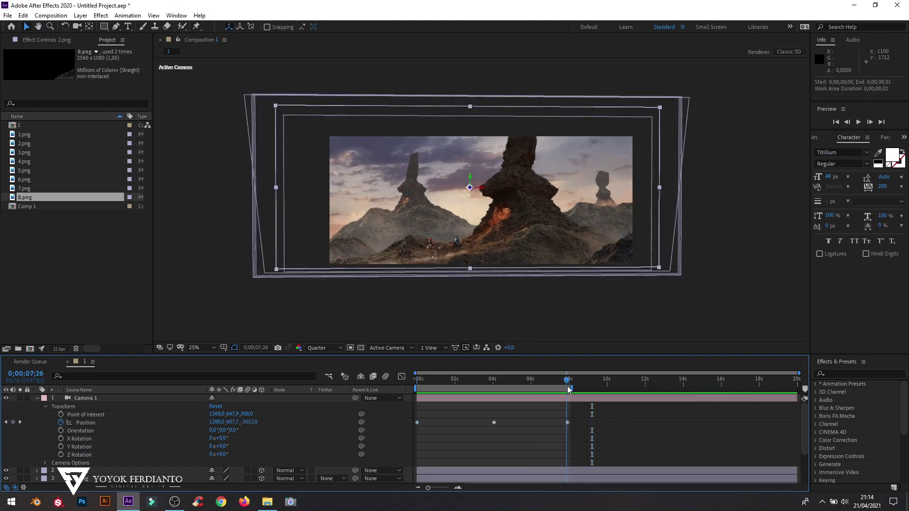
Fit the composition in the viewer and make room in the timeline to list all the layers
scroll(149, 425, down, 2)
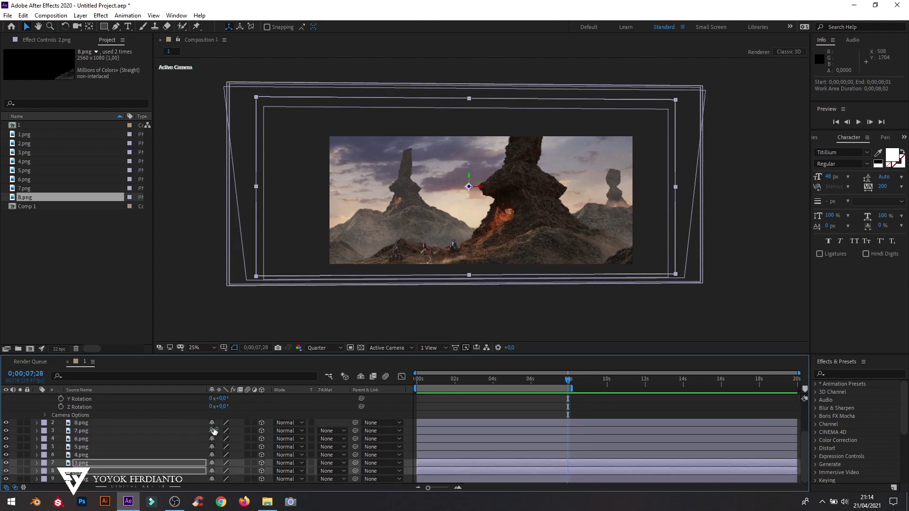
click(206, 348)
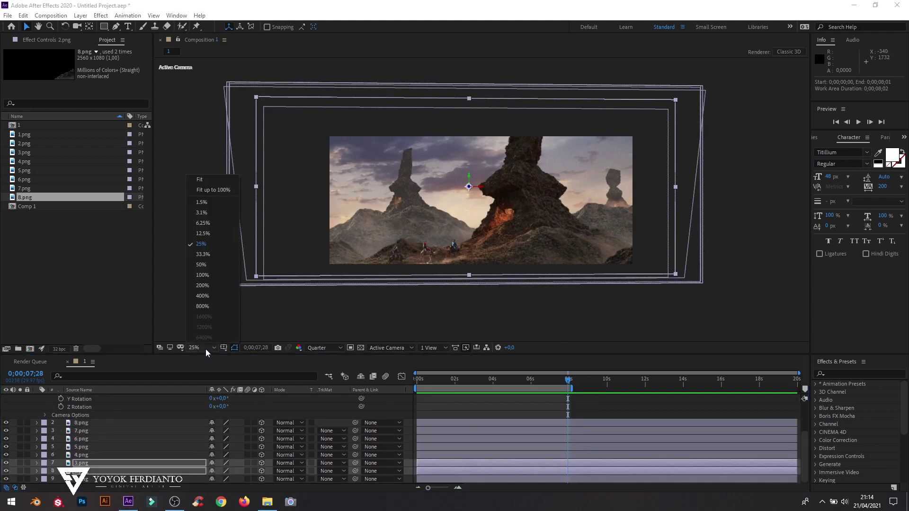
click(203, 188)
drag(584, 353, 583, 311)
click(44, 360)
Add a new adjustment layer above the camera and return to the start of the timeline
right_click(165, 469)
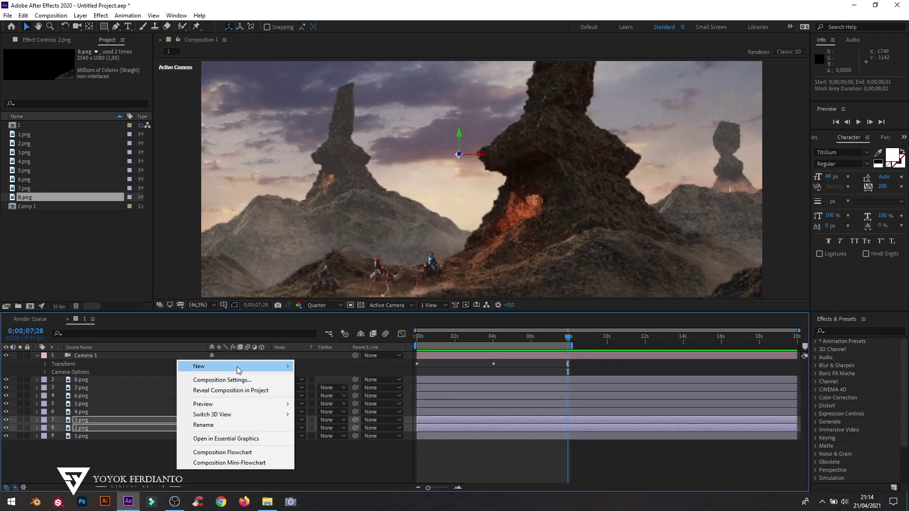
key(Escape)
right_click(163, 464)
mouse_move(187, 360)
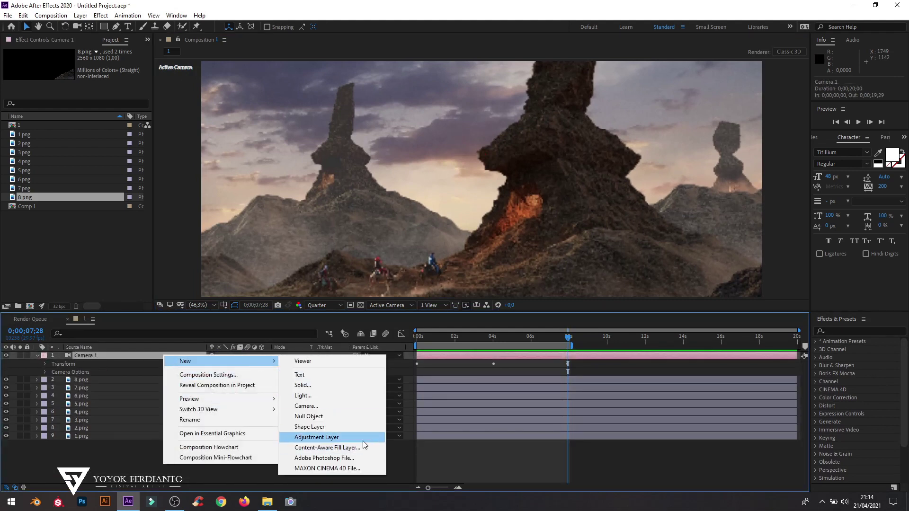
click(322, 443)
drag(568, 342, 417, 337)
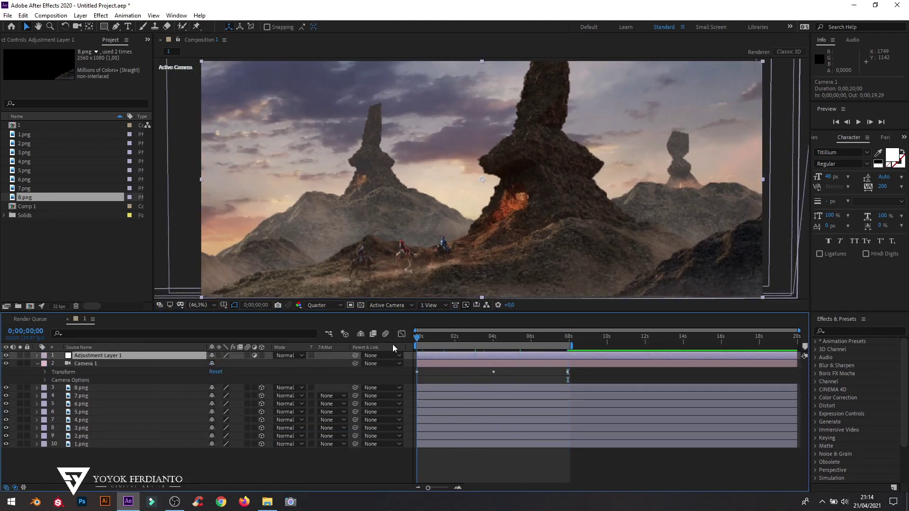
Find the CC Light Rays effect and apply it to the adjustment layer
click(847, 331)
text(cc)
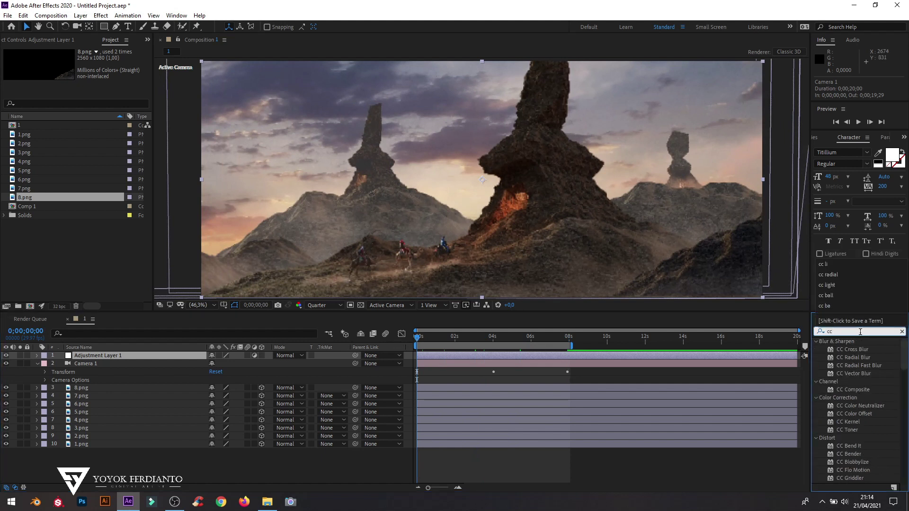
text( light)
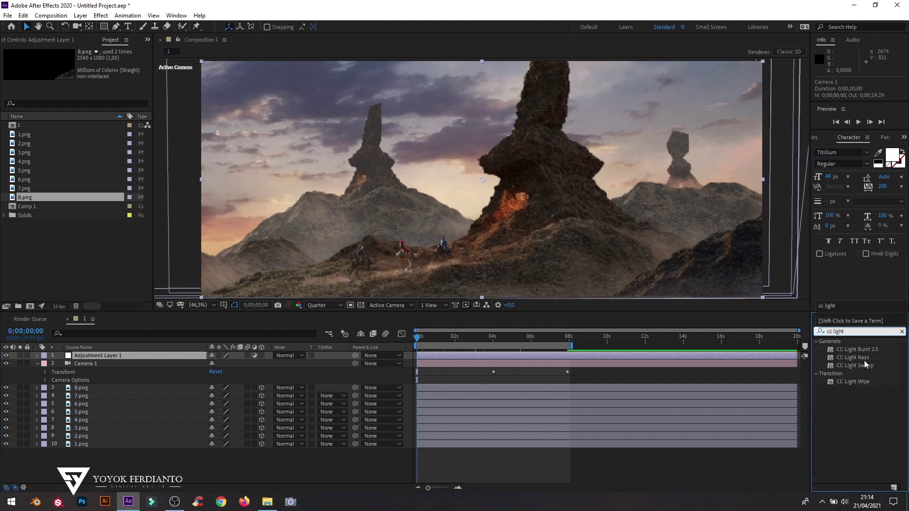
double_click(852, 357)
Place the light rays' Center at 117,3, 769,0 with Intensity 129 and a Square shape, and check the glow over time
drag(341, 121, 193, 225)
drag(426, 341, 417, 359)
drag(192, 225, 227, 229)
drag(93, 70, 110, 74)
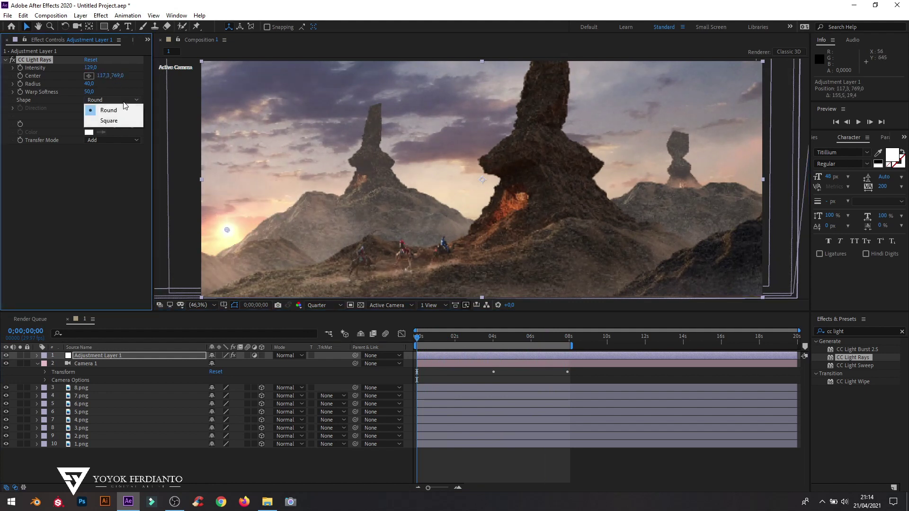
click(419, 345)
key(space)
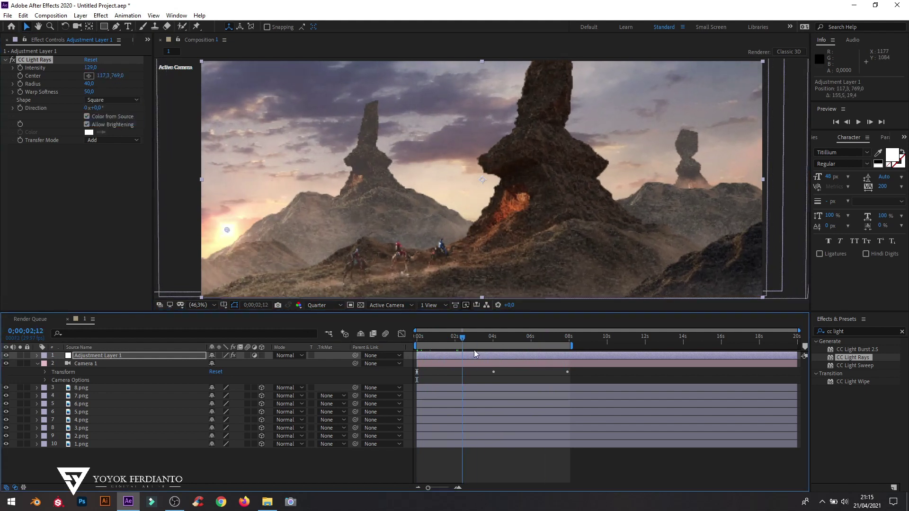
Move the light rays' Center just outside the frame to -12,3, 827,3 and check the animation
drag(227, 230, 200, 226)
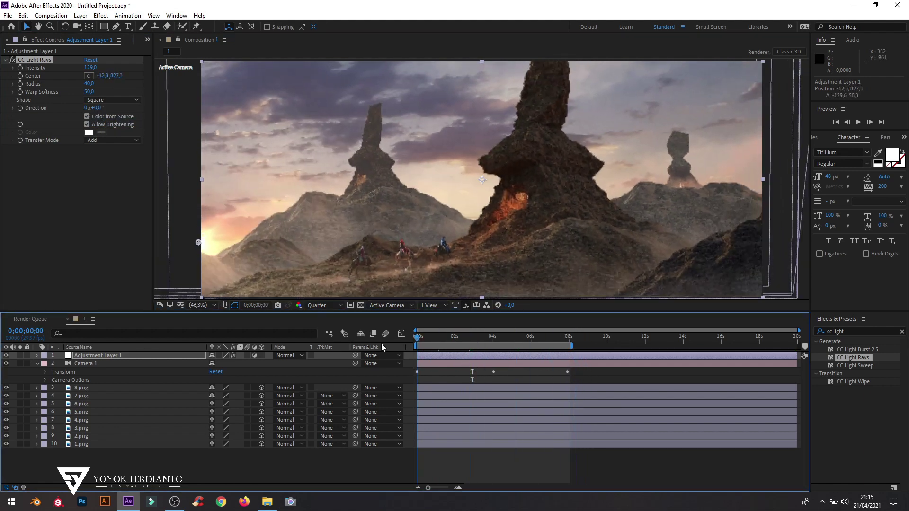
drag(473, 337, 582, 369)
key(space)
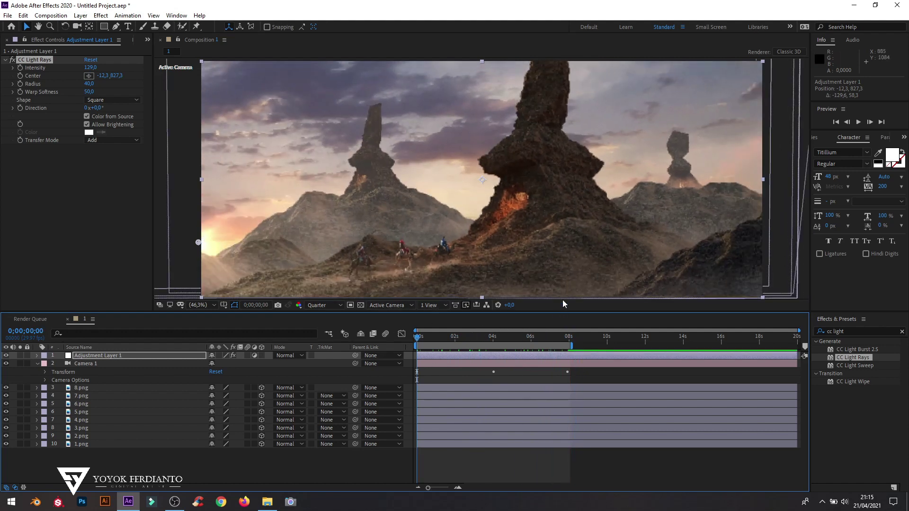
Enlarge the composition viewer, set the preview resolution to Half, and preview the animation
drag(569, 313, 434, 359)
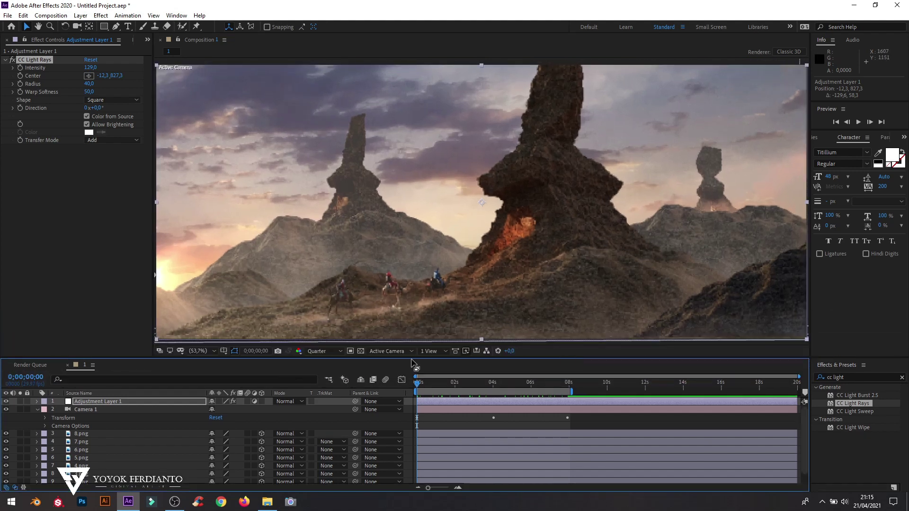
click(321, 351)
click(317, 376)
key(space)
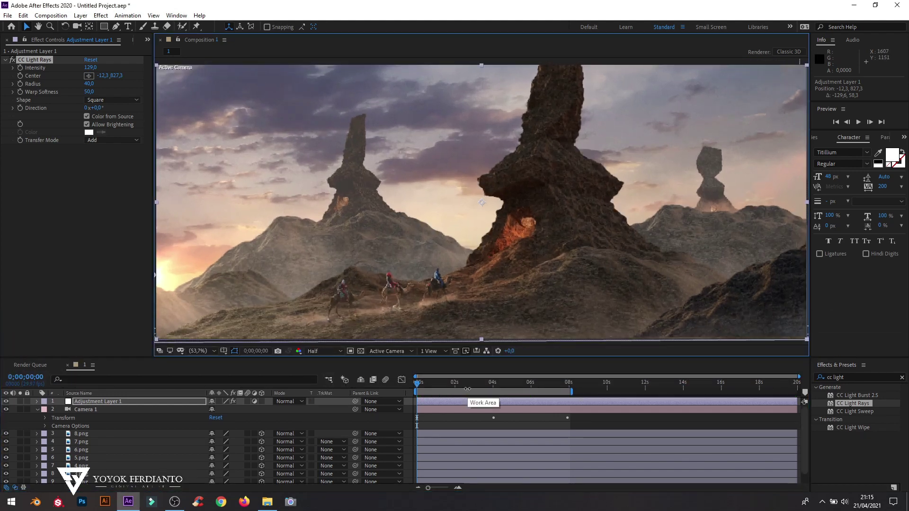